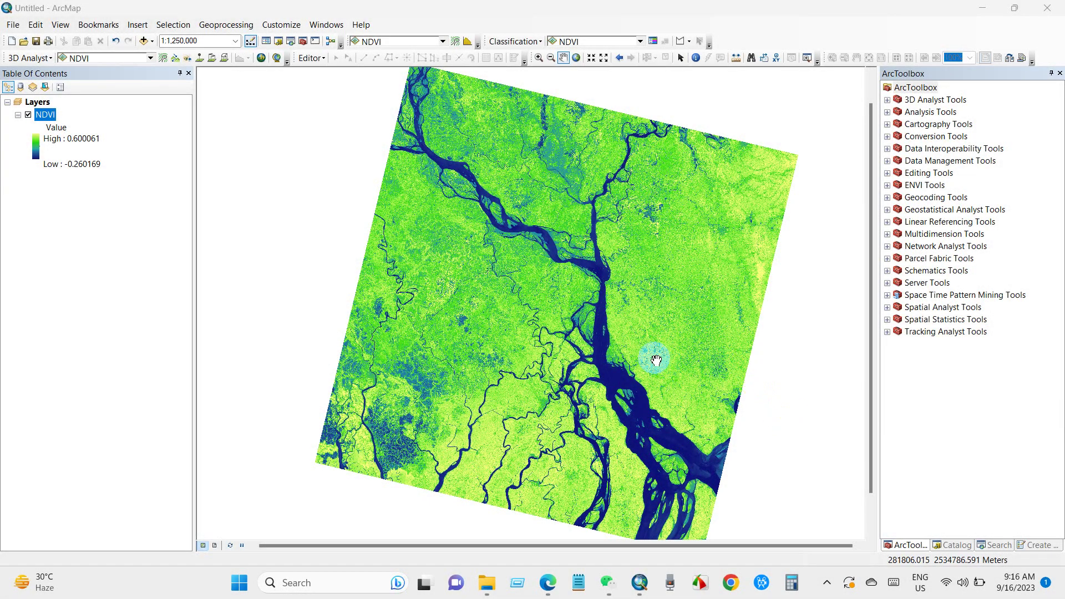
Turn on the Draw toolbar and choose the Rectangle shape.
drag(633, 328, 607, 336)
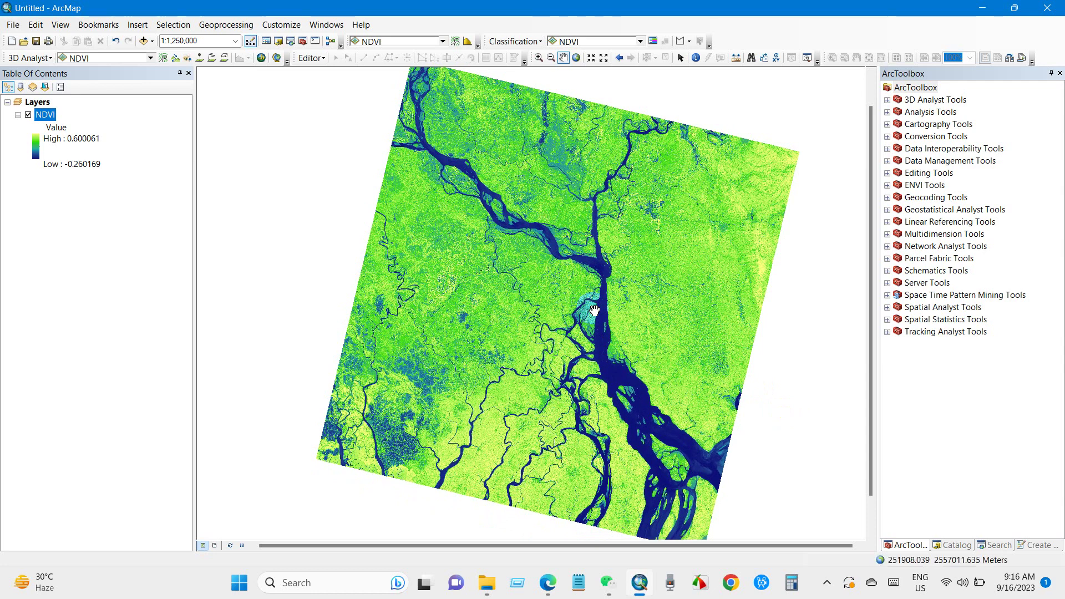
click(564, 298)
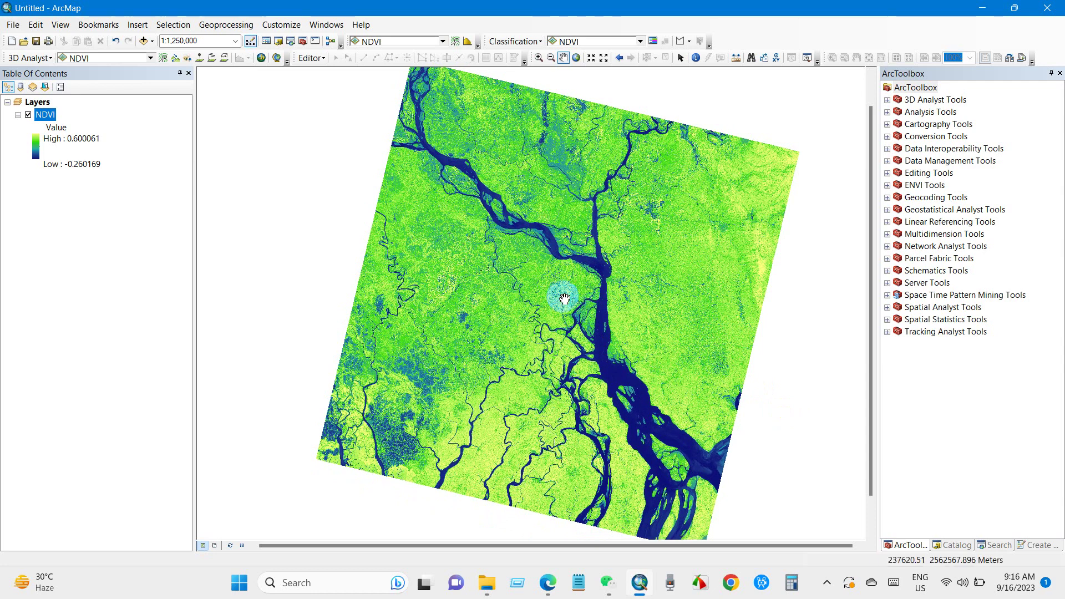
right_click(757, 43)
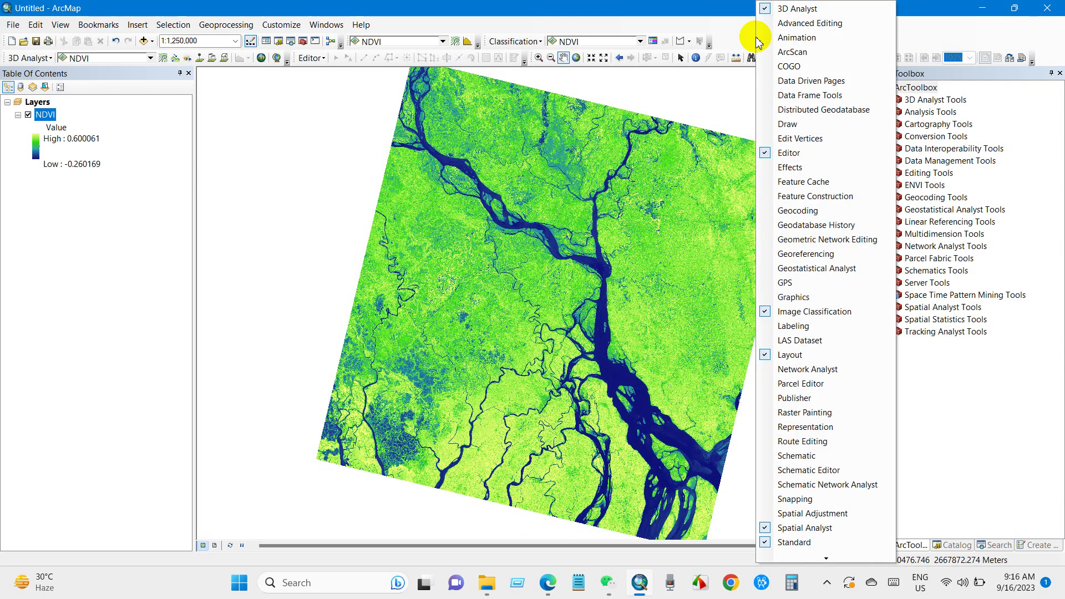
click(787, 125)
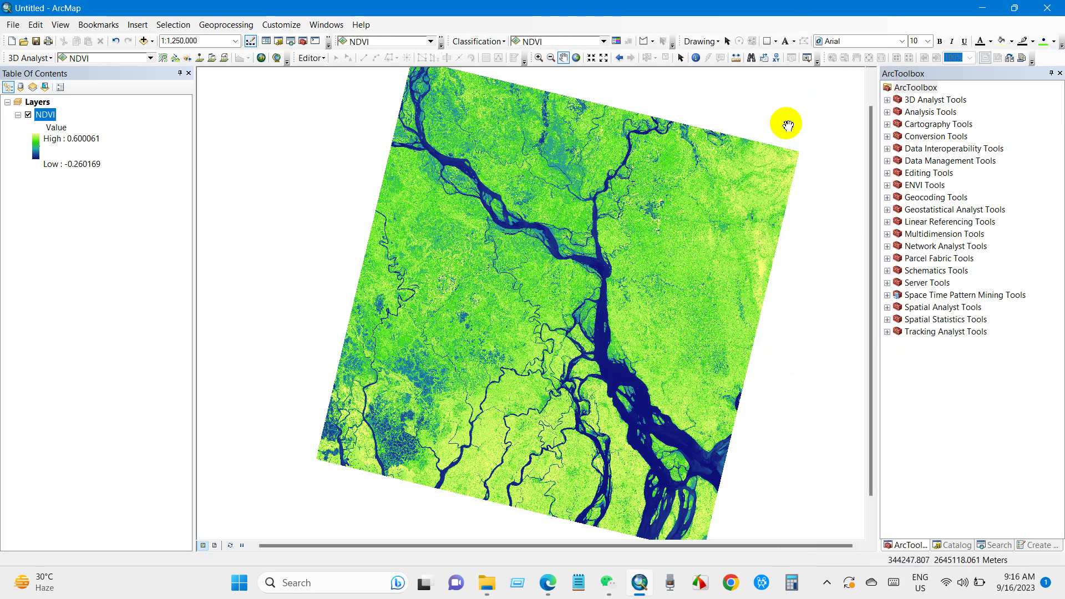
click(774, 42)
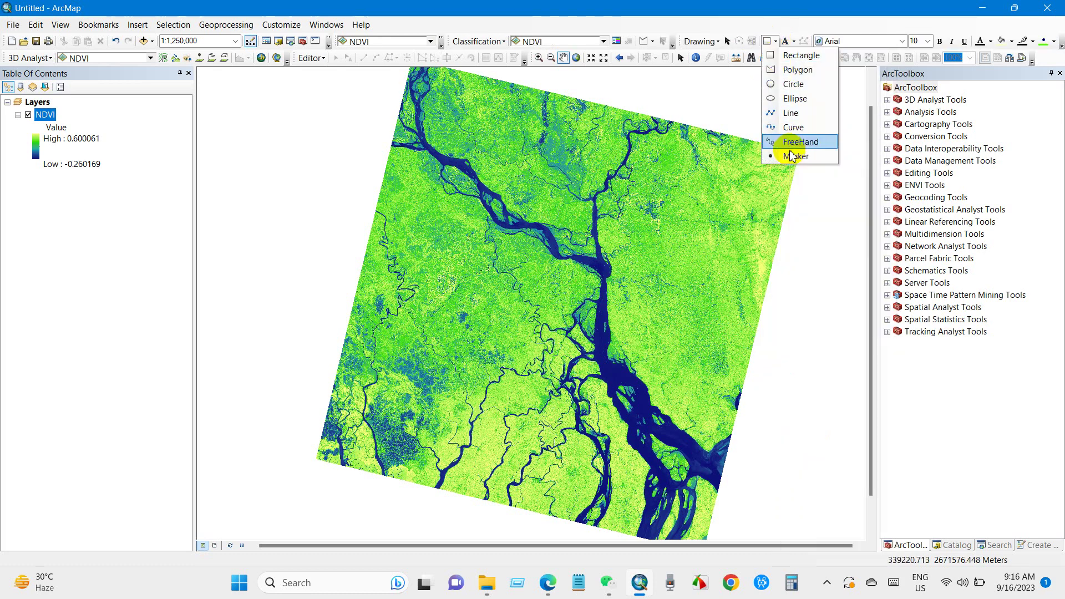
click(785, 56)
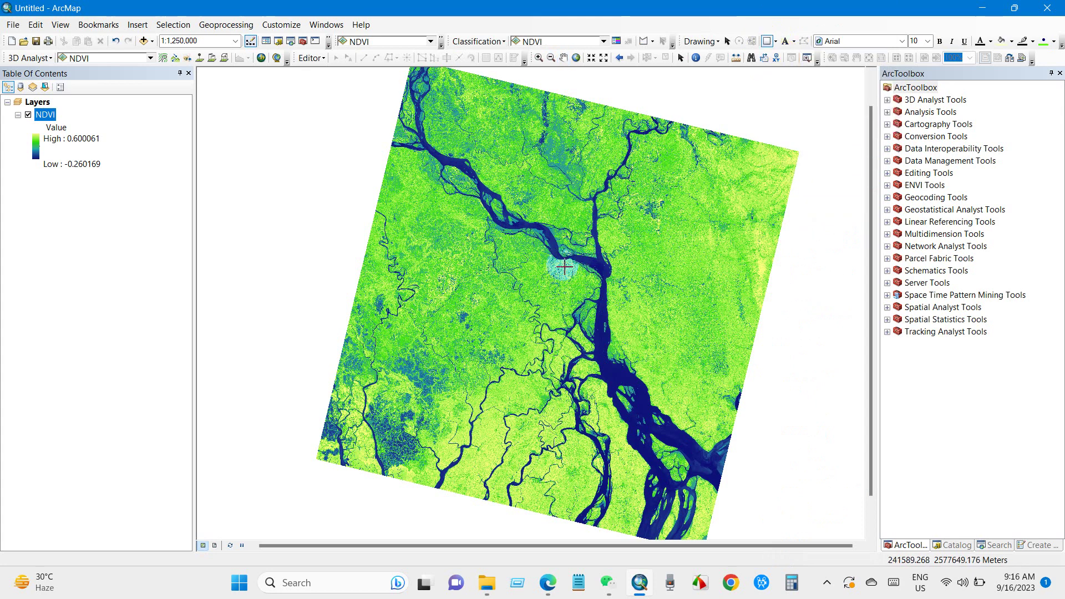
Draw a rectangle over the raster's centre and widen its left and right edges.
drag(518, 246, 683, 383)
drag(521, 315, 502, 315)
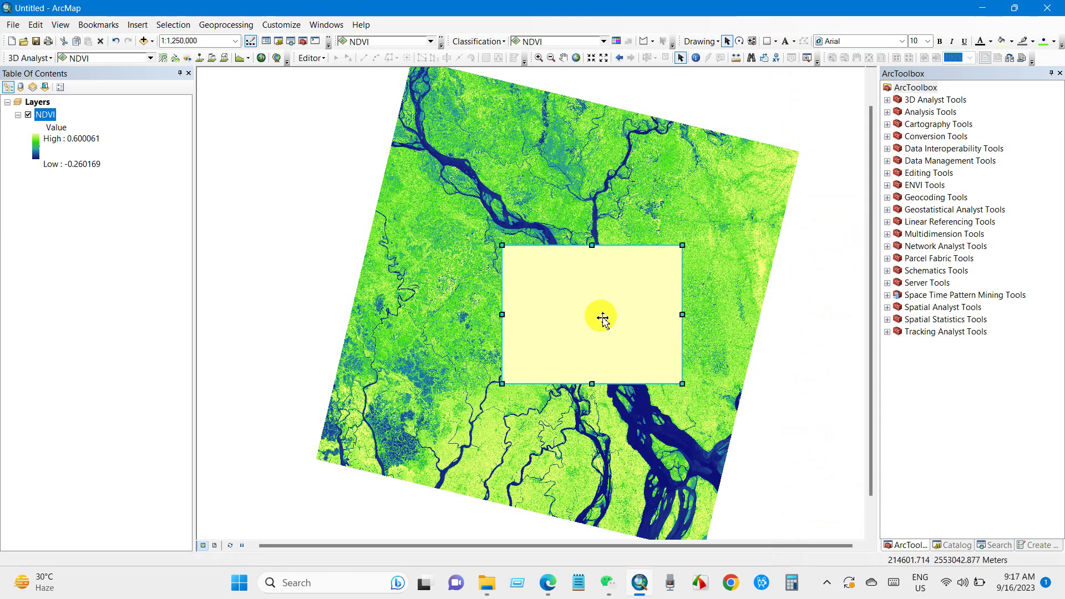
drag(683, 314, 694, 314)
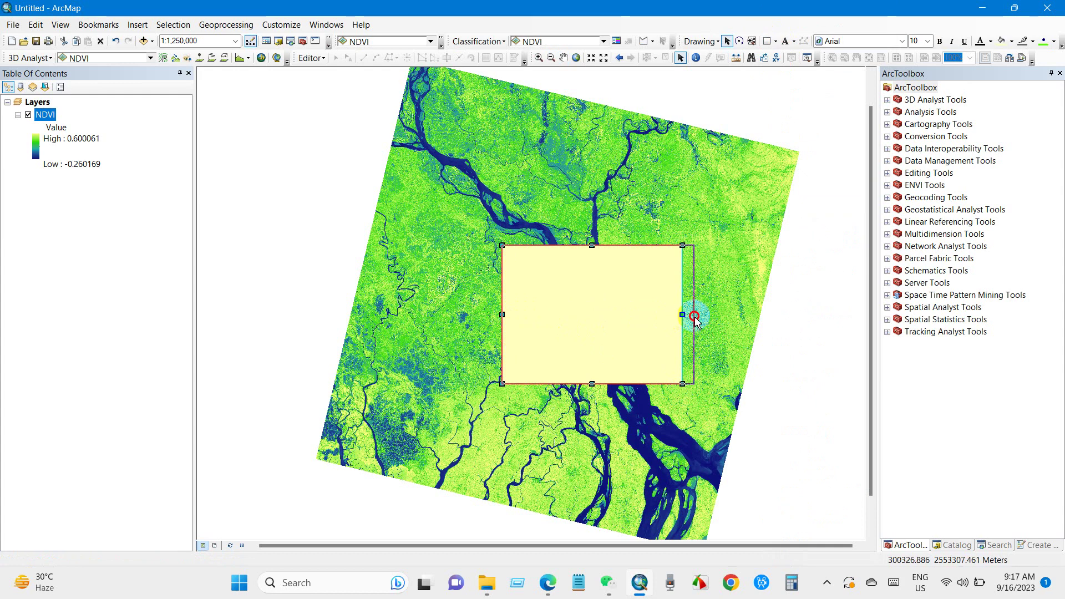
right_click(592, 304)
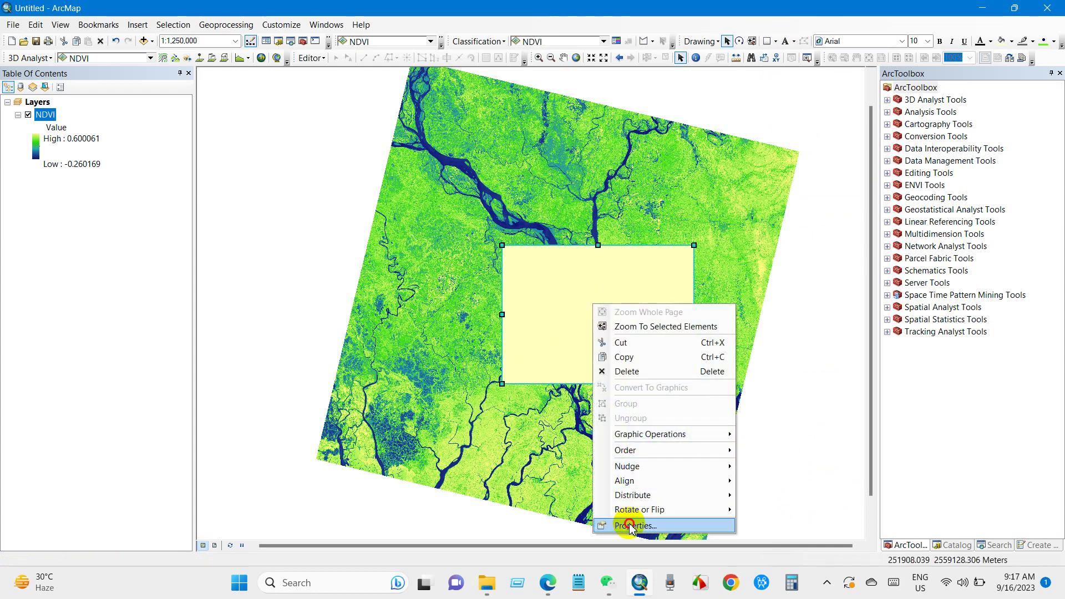
Set the rectangle's fill to No Color and its outline to red, then nudge it slightly left.
click(631, 526)
click(487, 233)
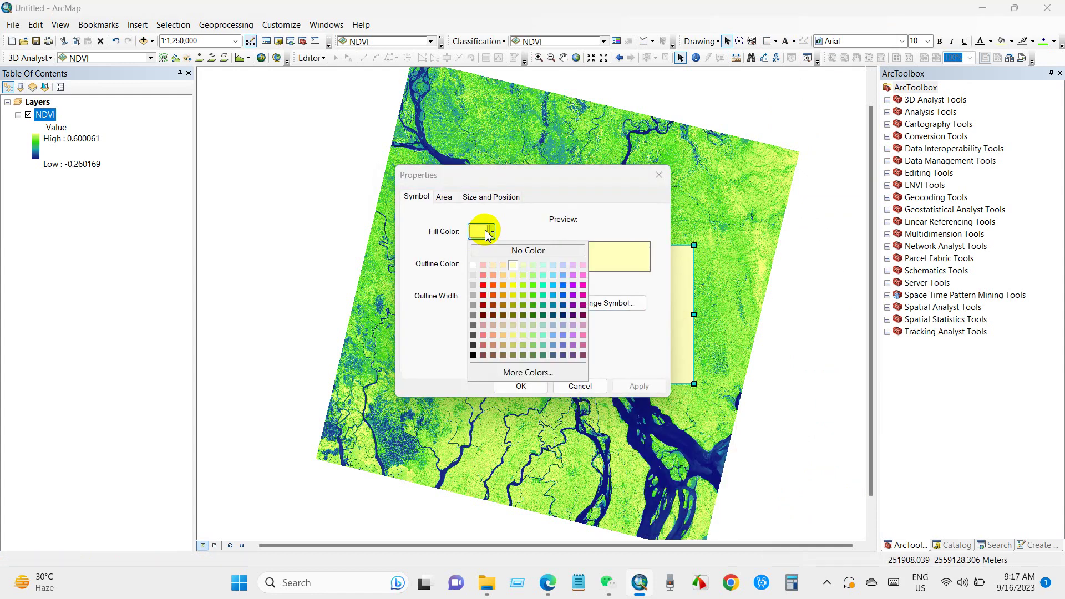
click(503, 252)
click(494, 265)
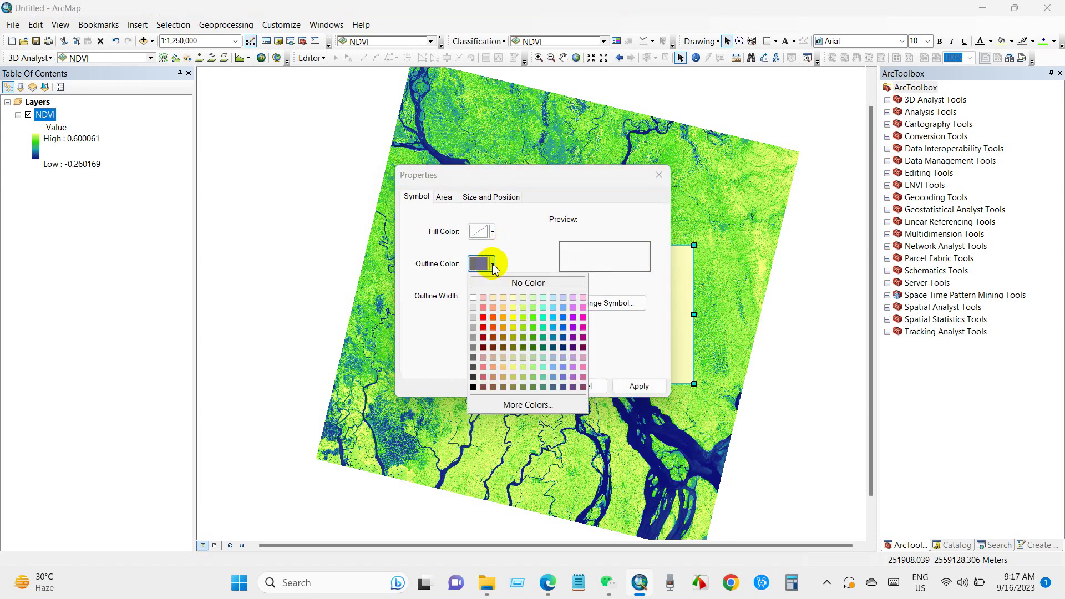
click(483, 320)
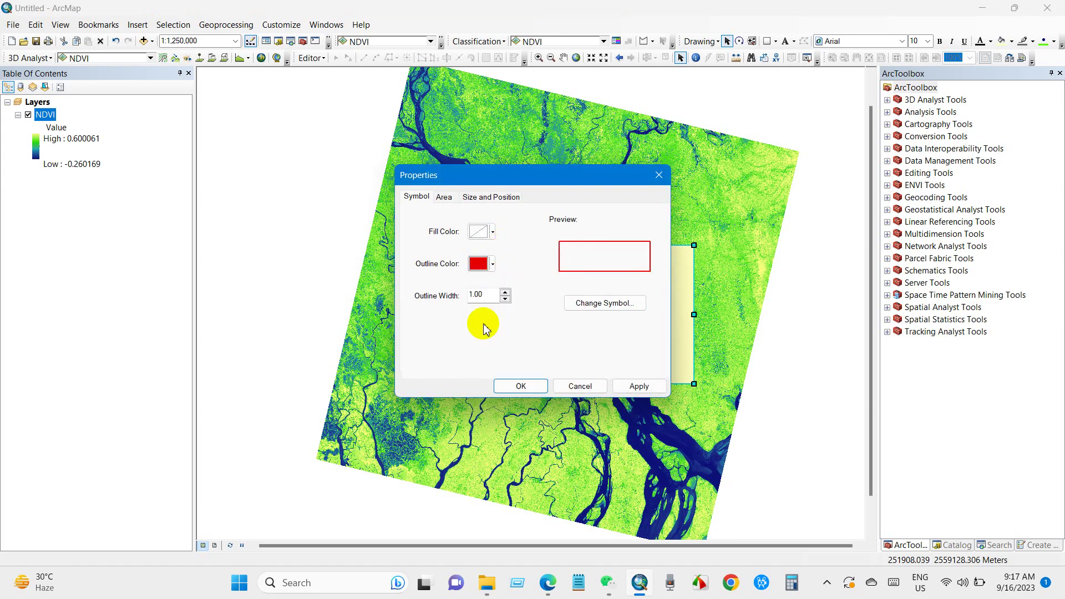
click(515, 385)
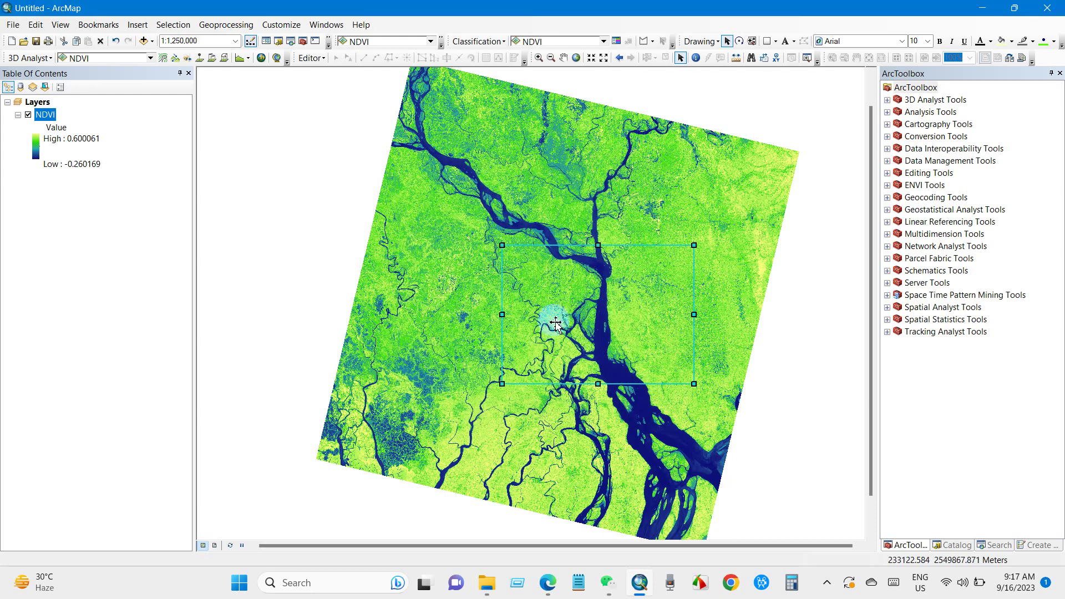
click(537, 208)
click(583, 303)
drag(584, 303, 577, 303)
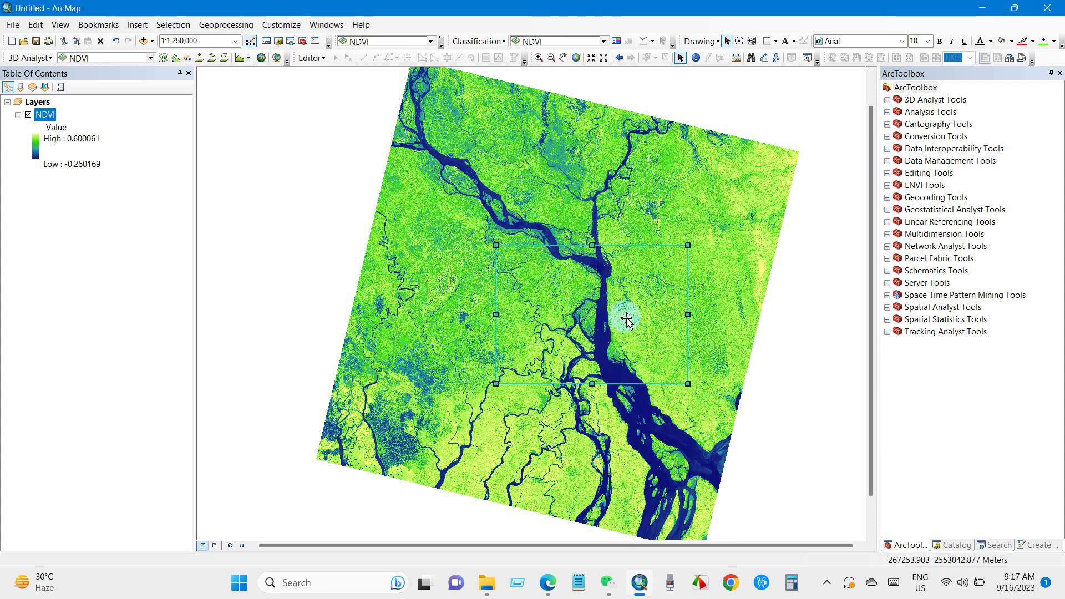
Export NDVI clipped to the selected graphic as NDVI1.tif into 'Clip withput shapefile' and add it to the map.
right_click(48, 118)
mouse_move(71, 241)
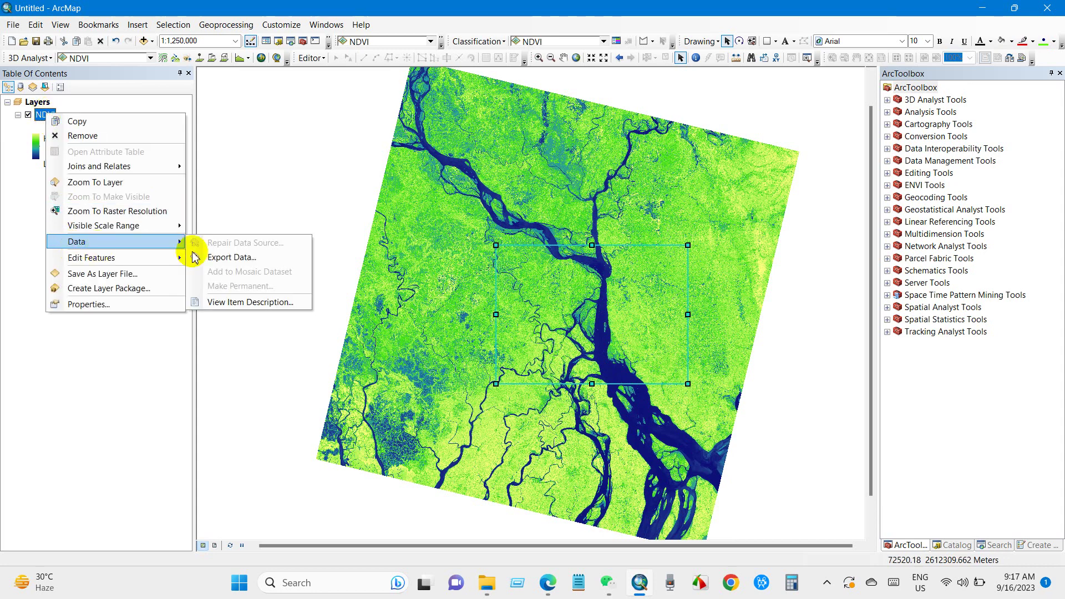
click(217, 258)
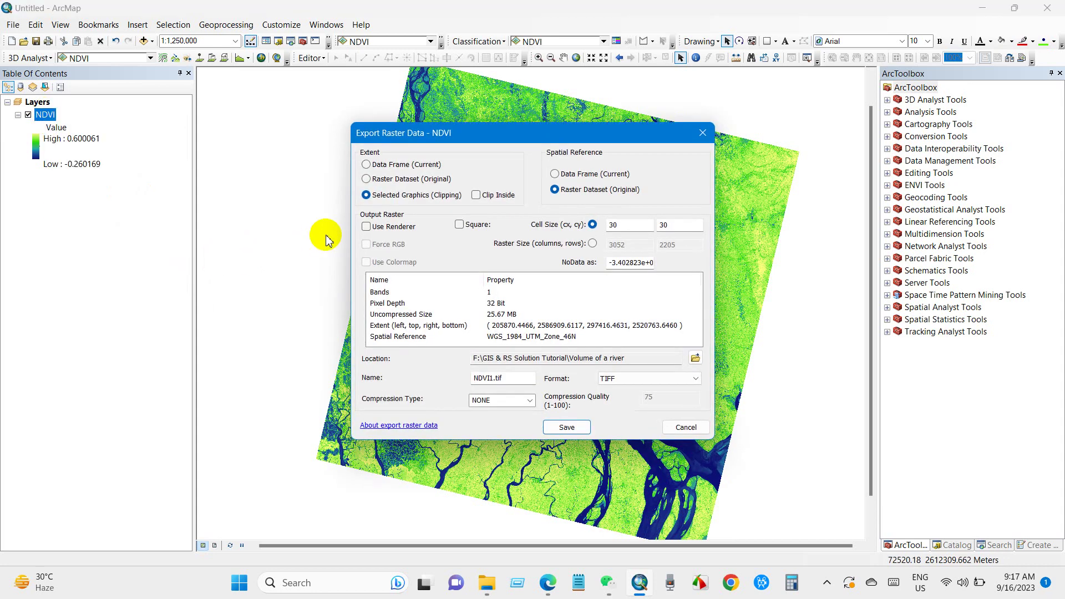
click(435, 197)
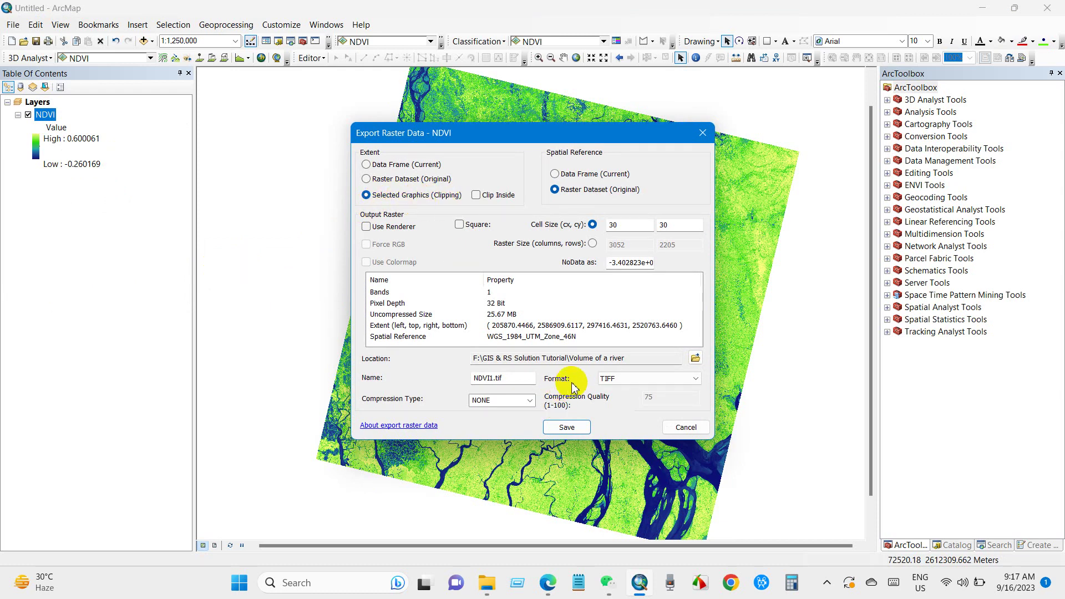
click(695, 358)
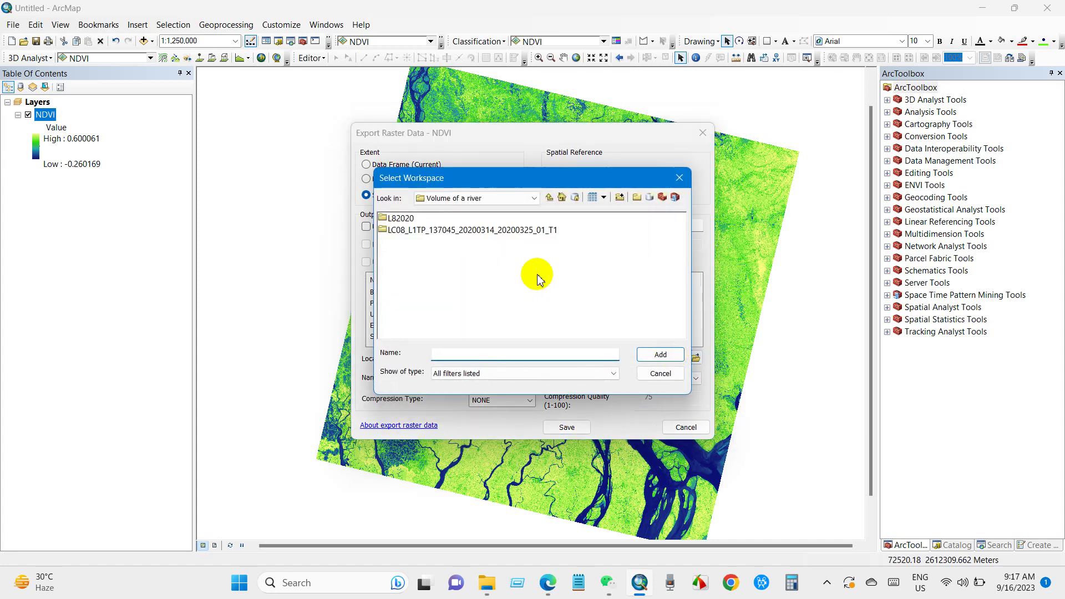
click(549, 198)
click(427, 230)
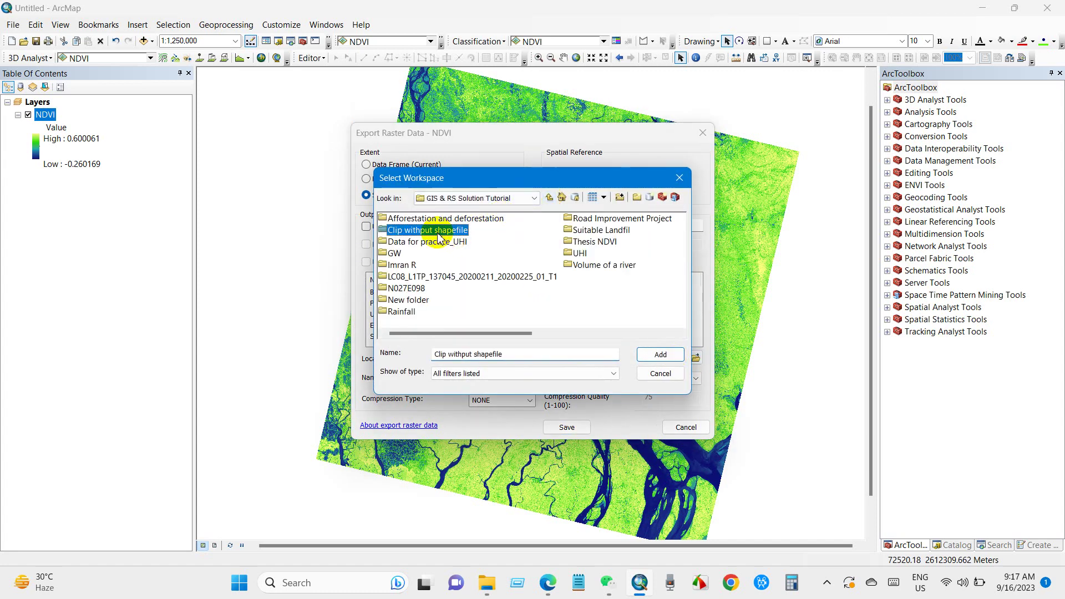
click(658, 355)
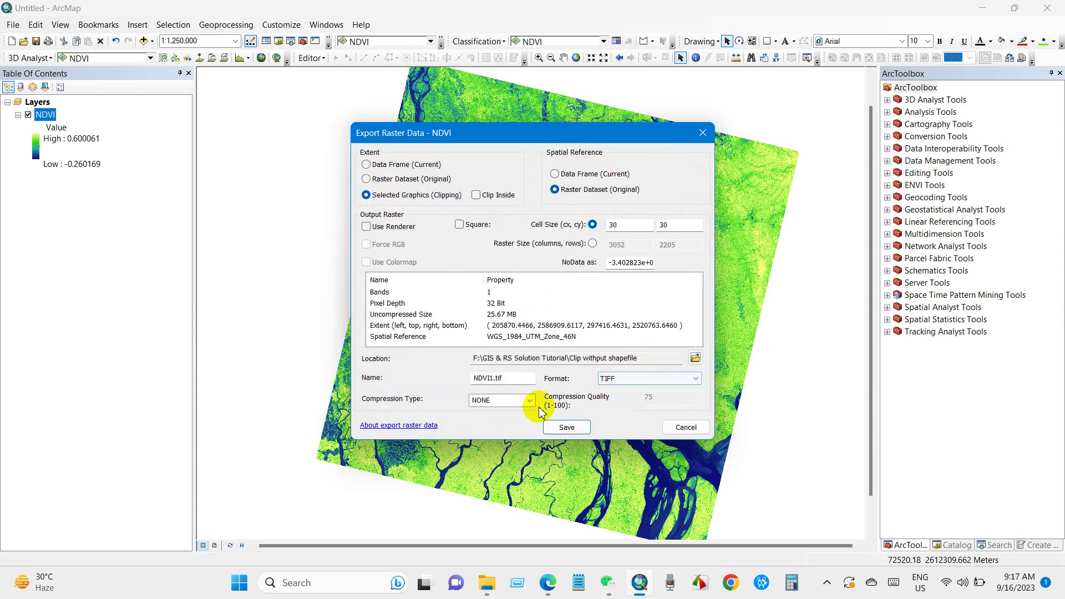
click(565, 427)
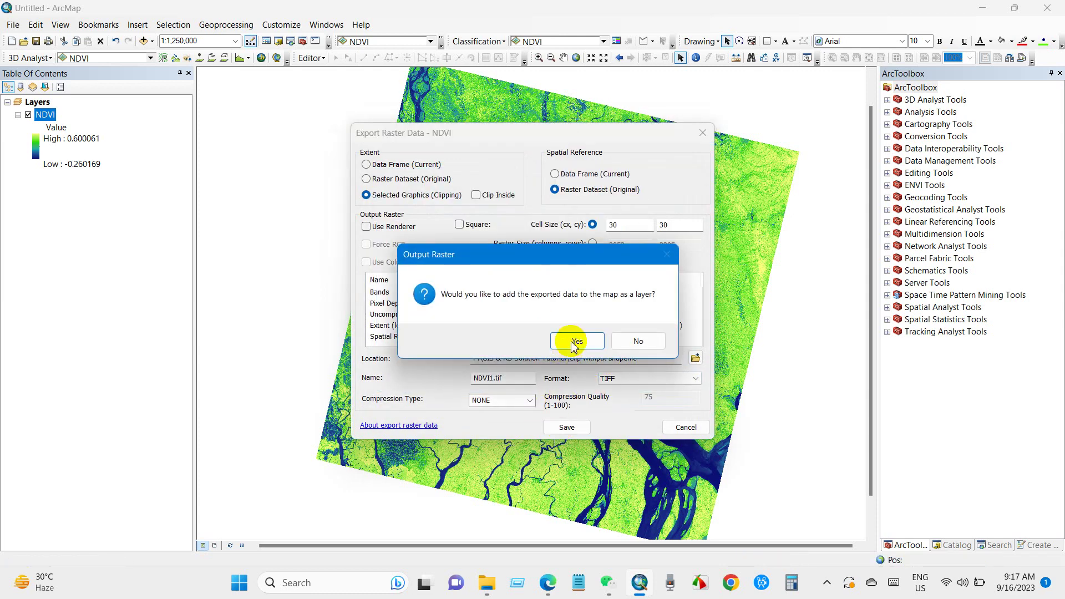
click(571, 340)
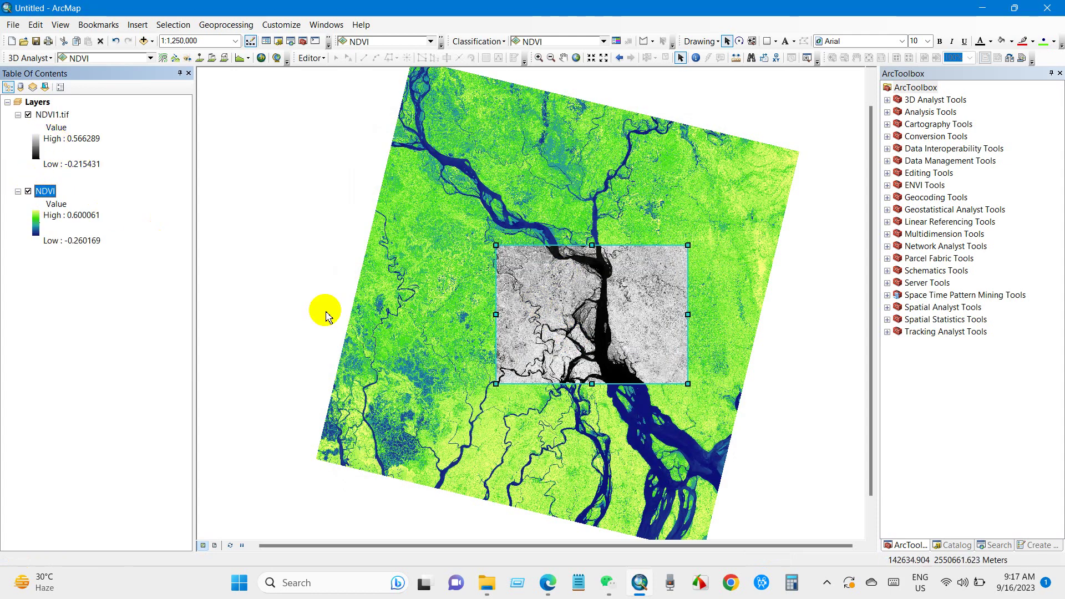
Toggle the NDVI layer off and back on to compare it with the NDVI1.tif clip.
click(286, 290)
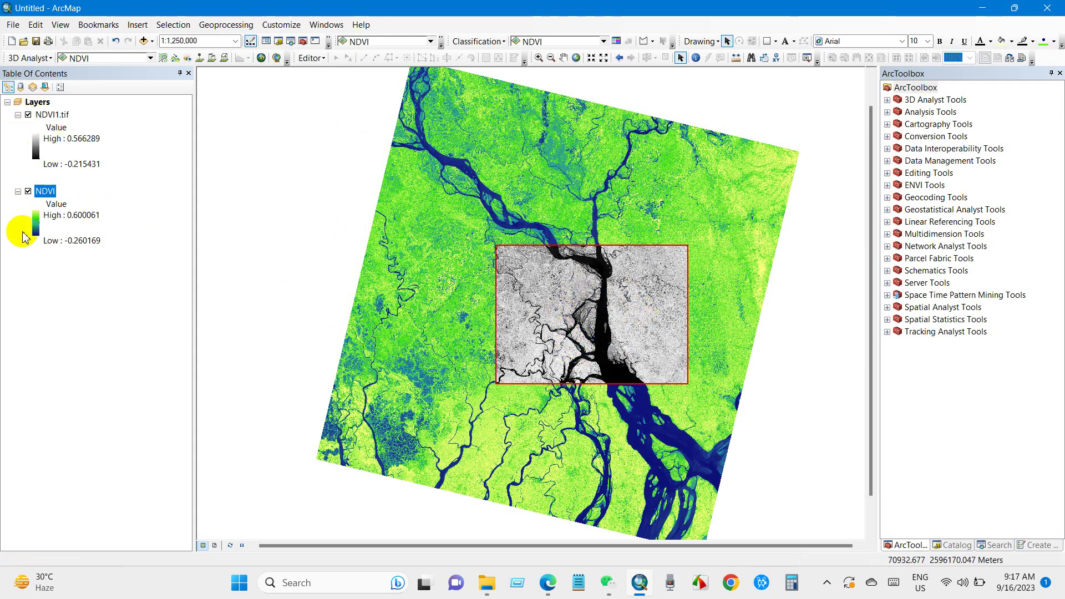
click(28, 192)
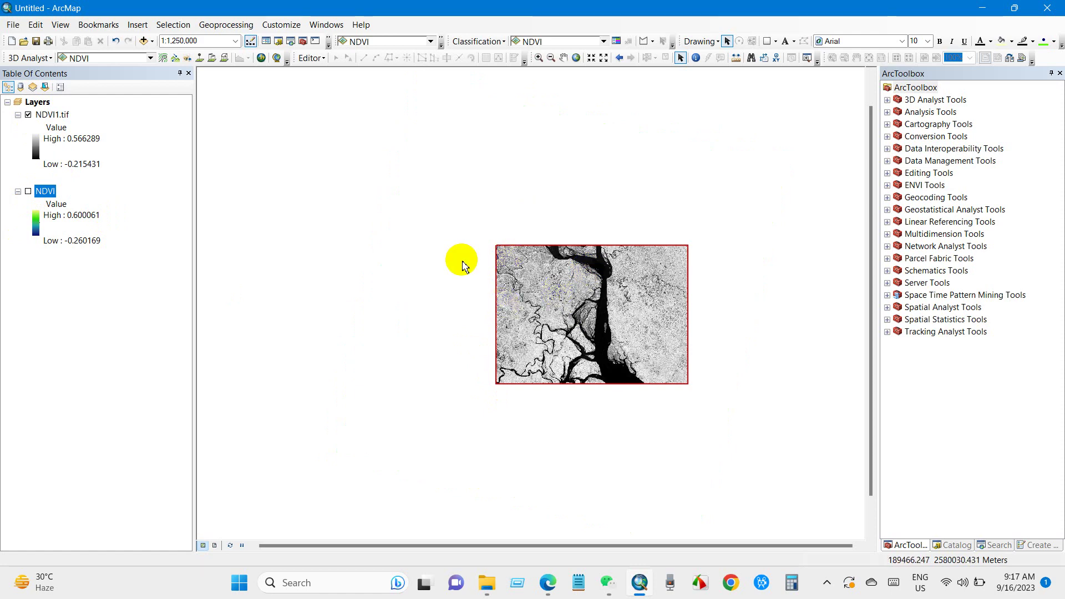
click(28, 192)
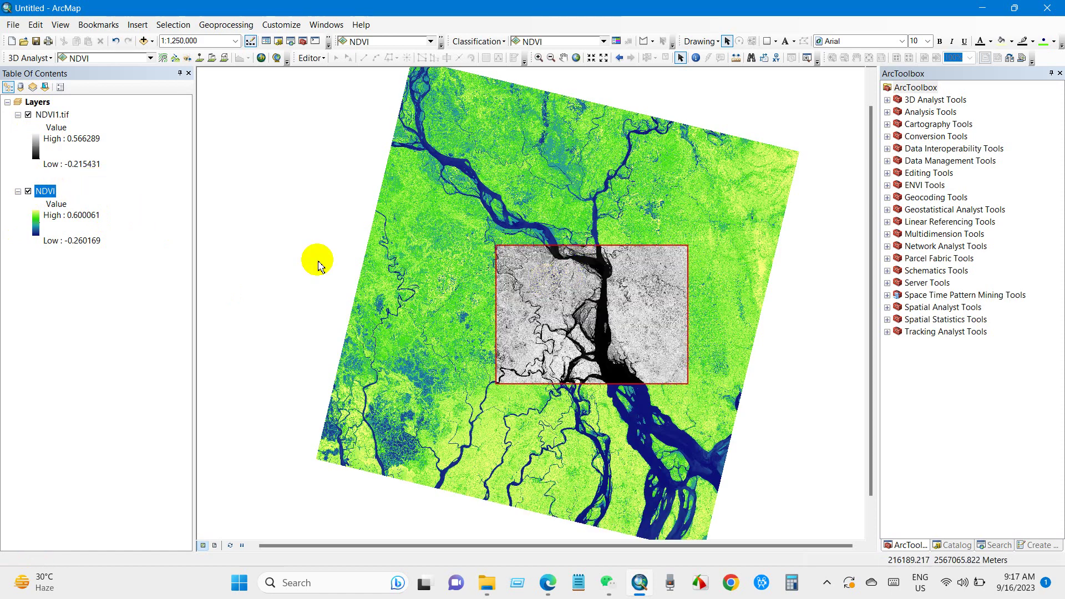
click(531, 286)
Pan the map to recentre the raster and toggle the NDVI and NDVI1.tif layers' visibility.
click(290, 252)
scroll(291, 253, up, 1)
click(563, 58)
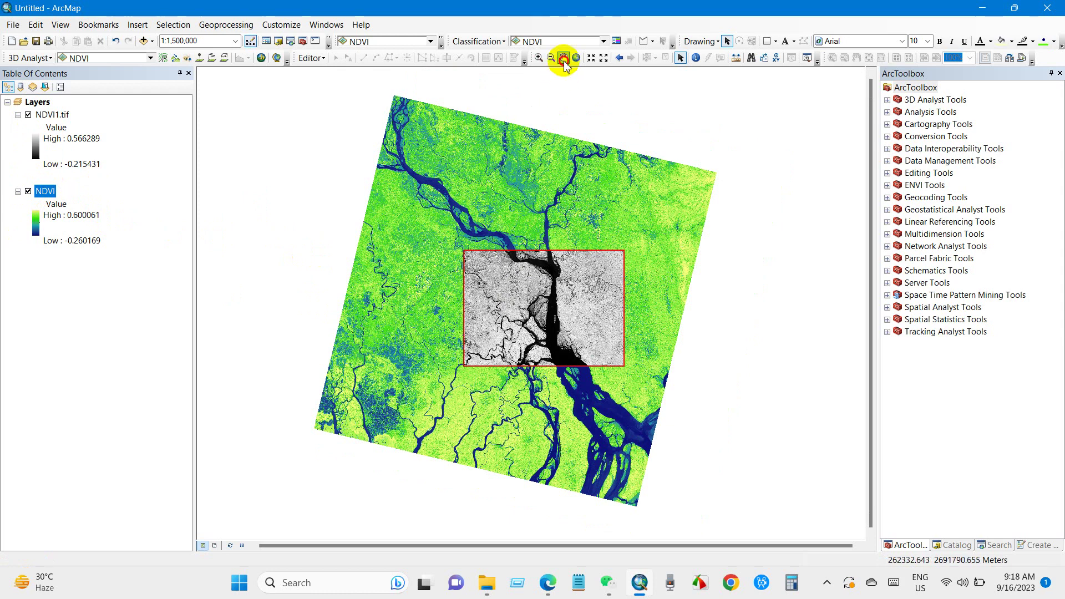
drag(578, 248, 603, 247)
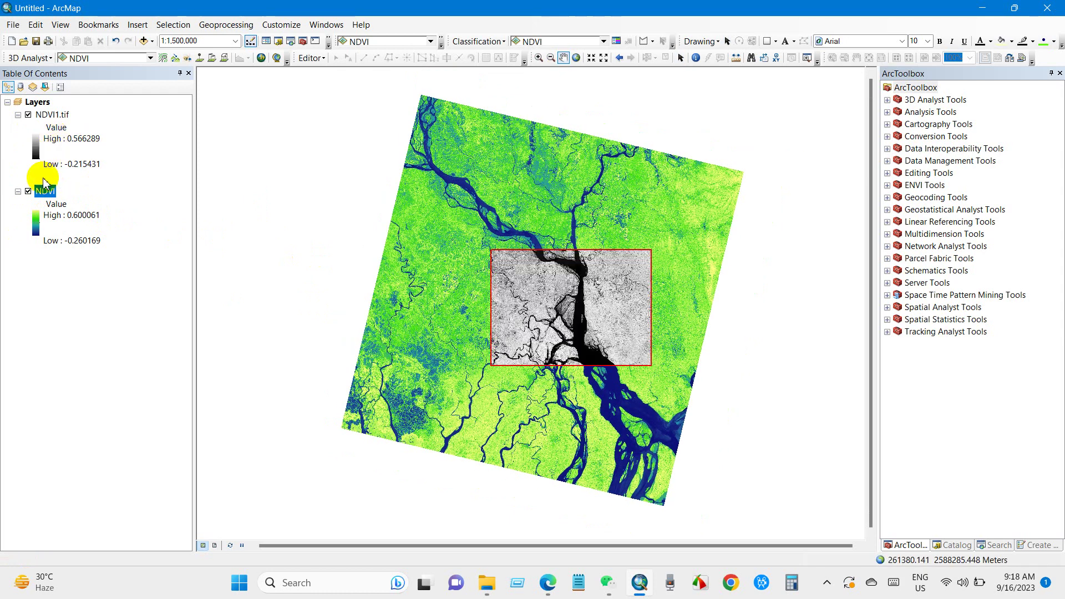
click(28, 191)
scroll(564, 326, down, 3)
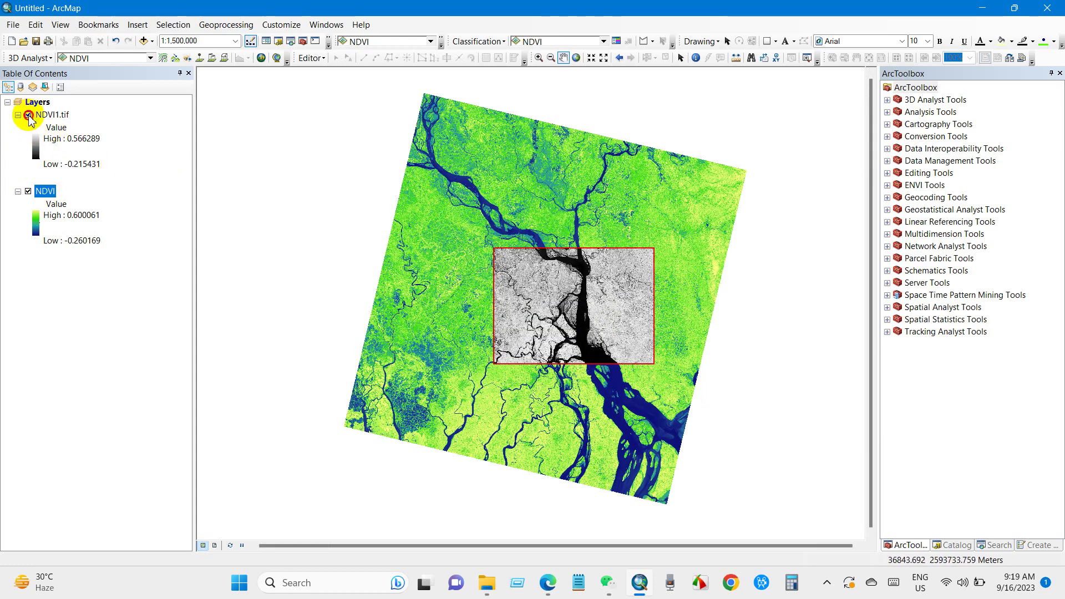
click(28, 115)
drag(416, 281, 466, 285)
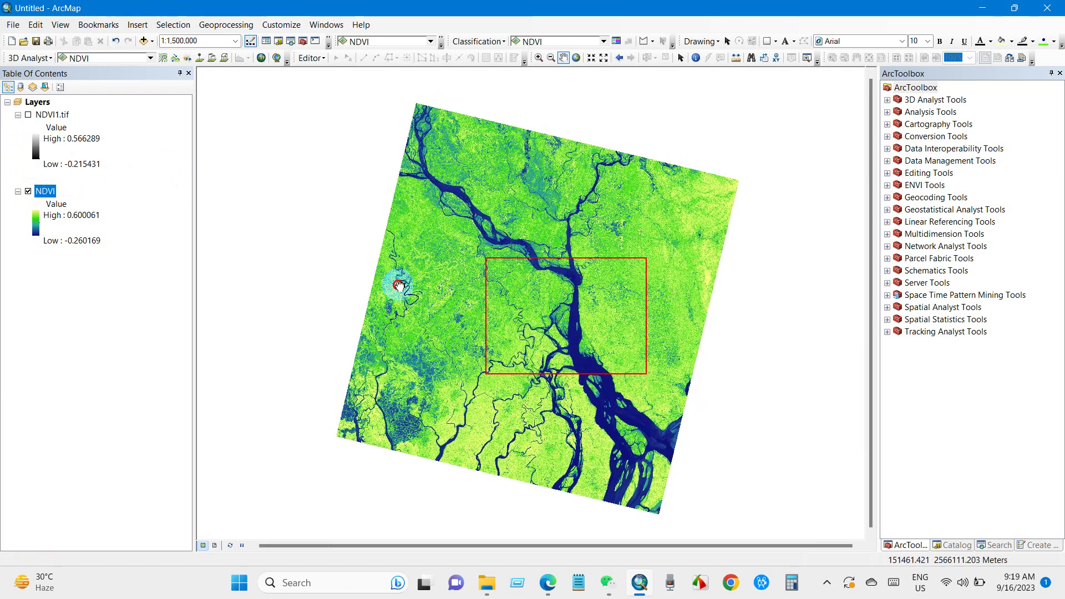
Delete the red rectangle graphic and hide the NDVI1.tif layer.
click(513, 265)
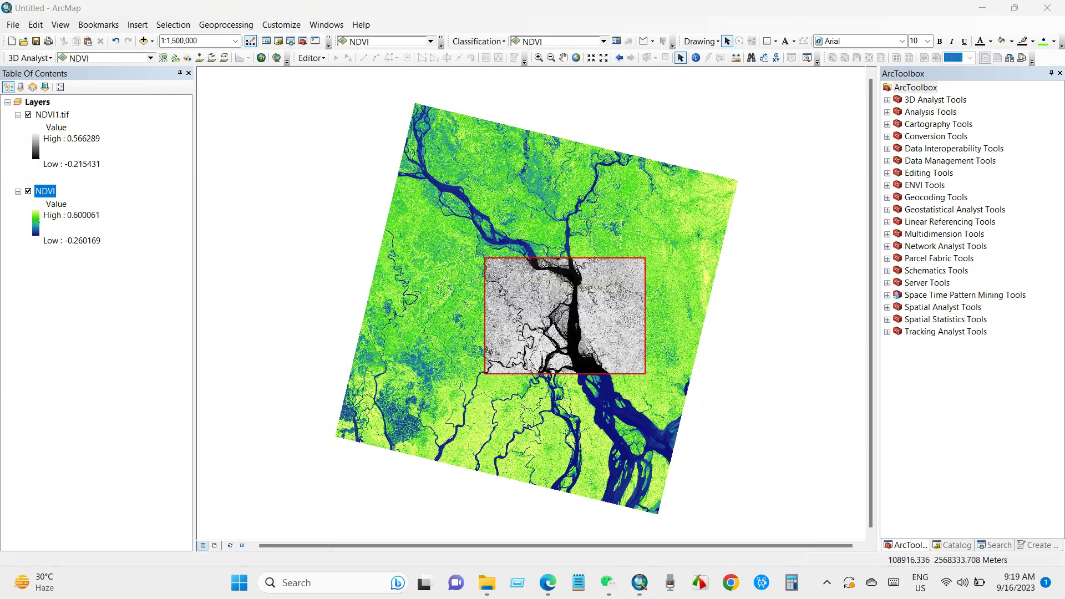
key(Delete)
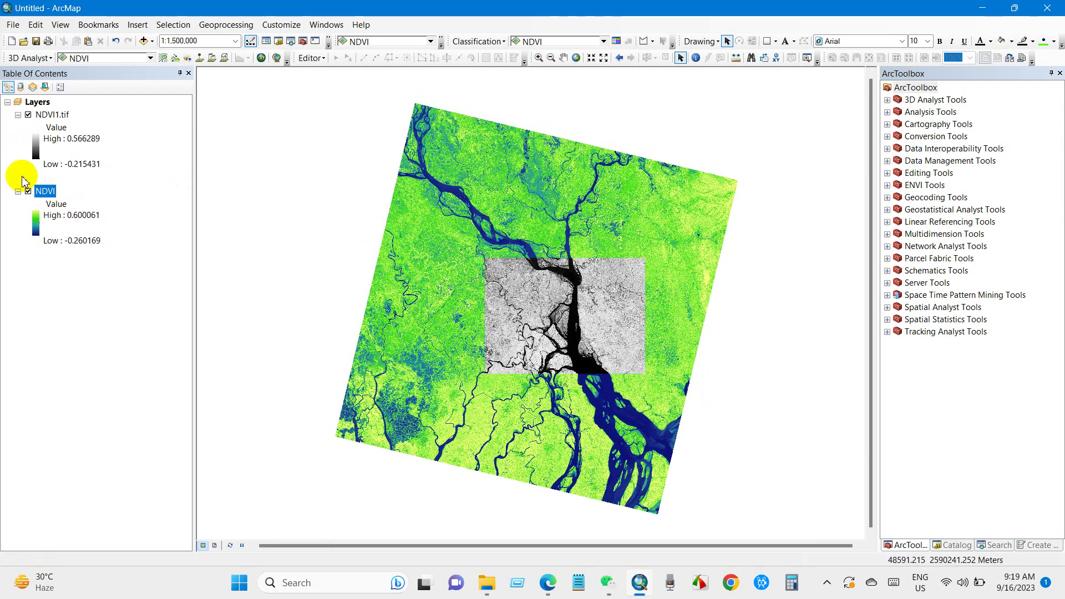
click(29, 116)
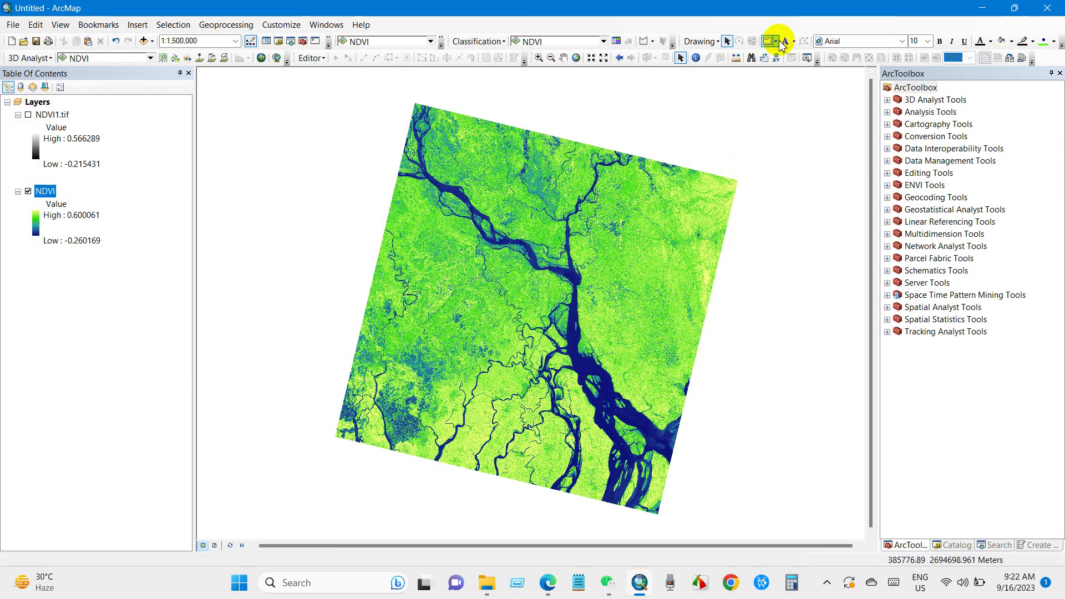
click(777, 42)
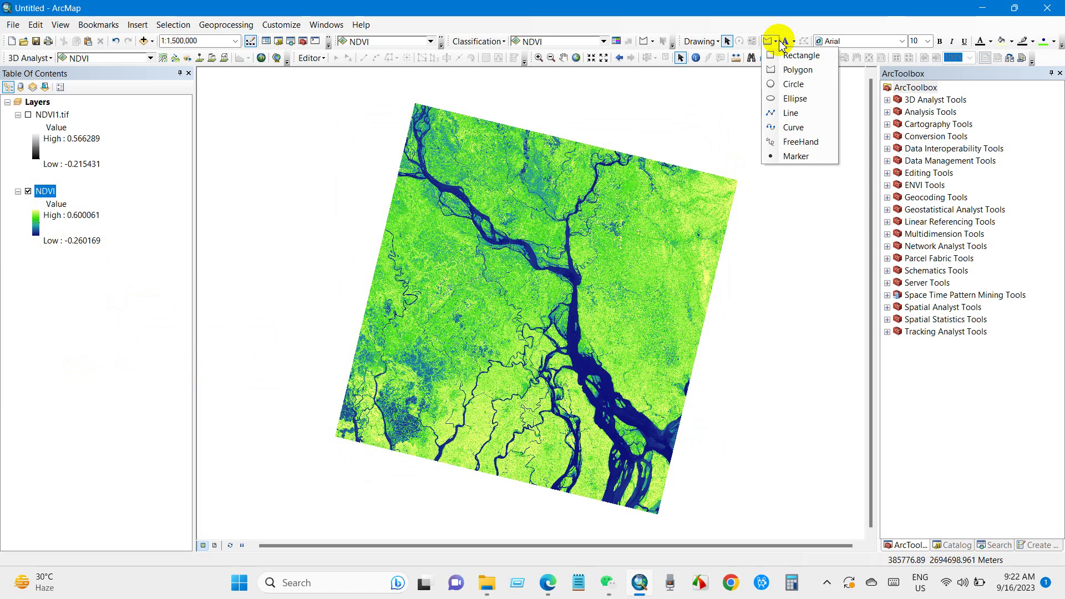
Trace a polygon graphic around the river area in the raster's south-eastern part.
click(793, 69)
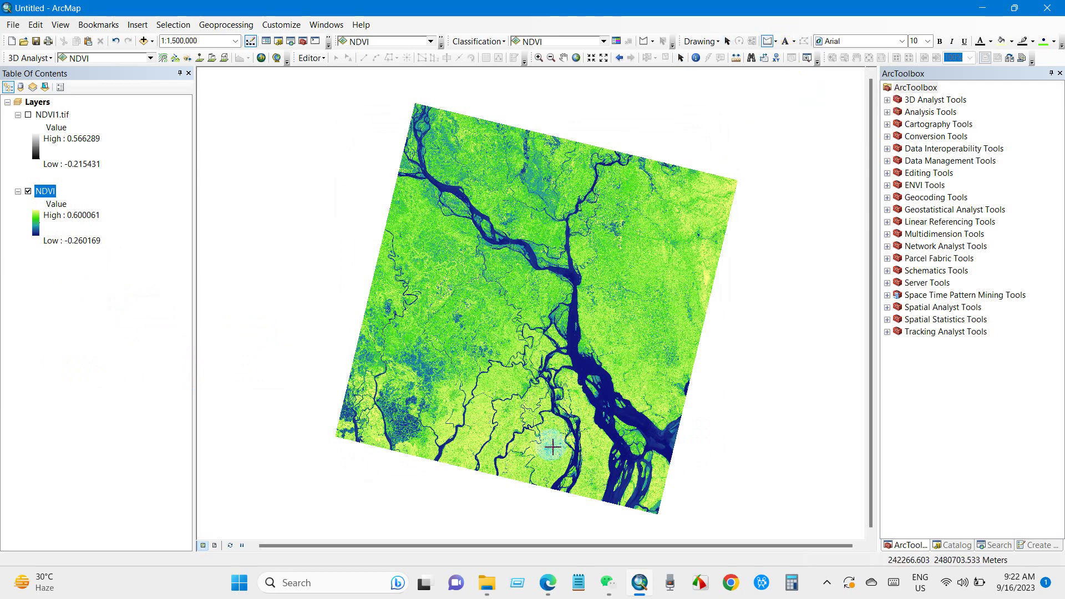
click(545, 442)
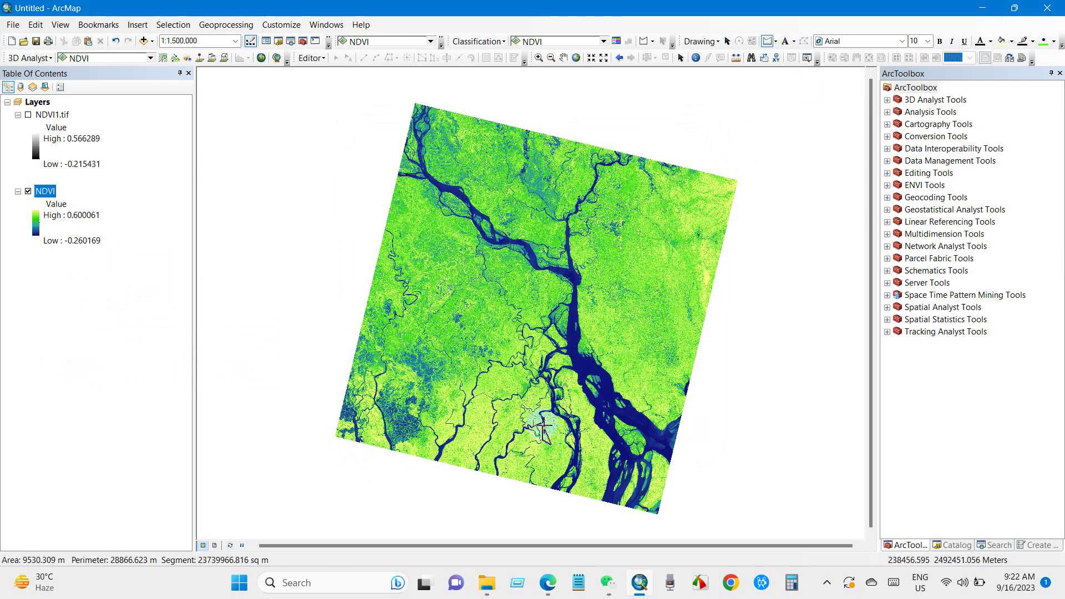
click(510, 366)
click(509, 342)
click(524, 337)
click(541, 309)
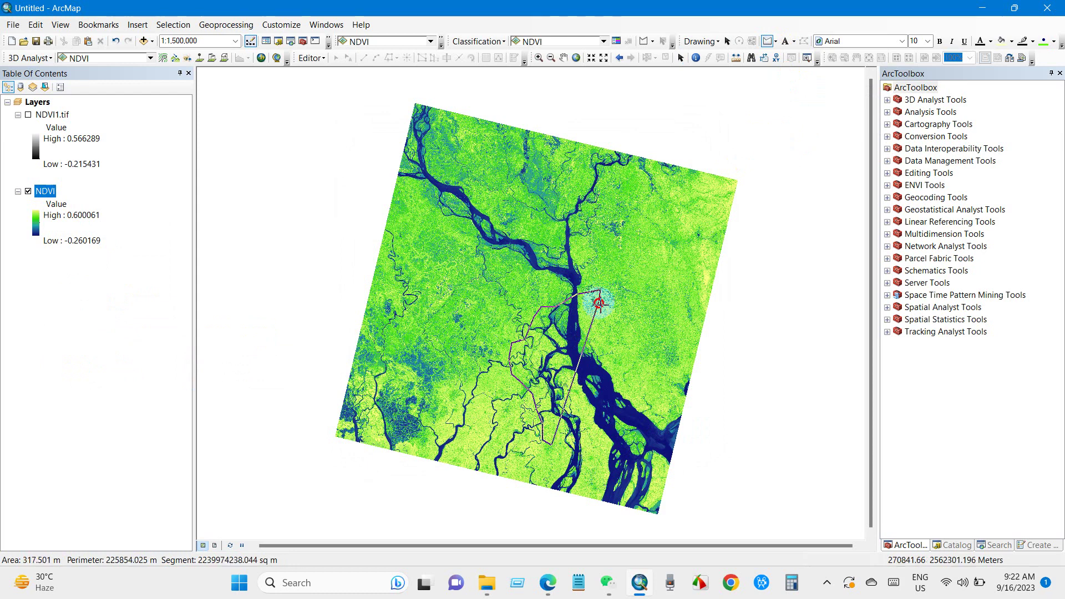
click(604, 311)
click(626, 316)
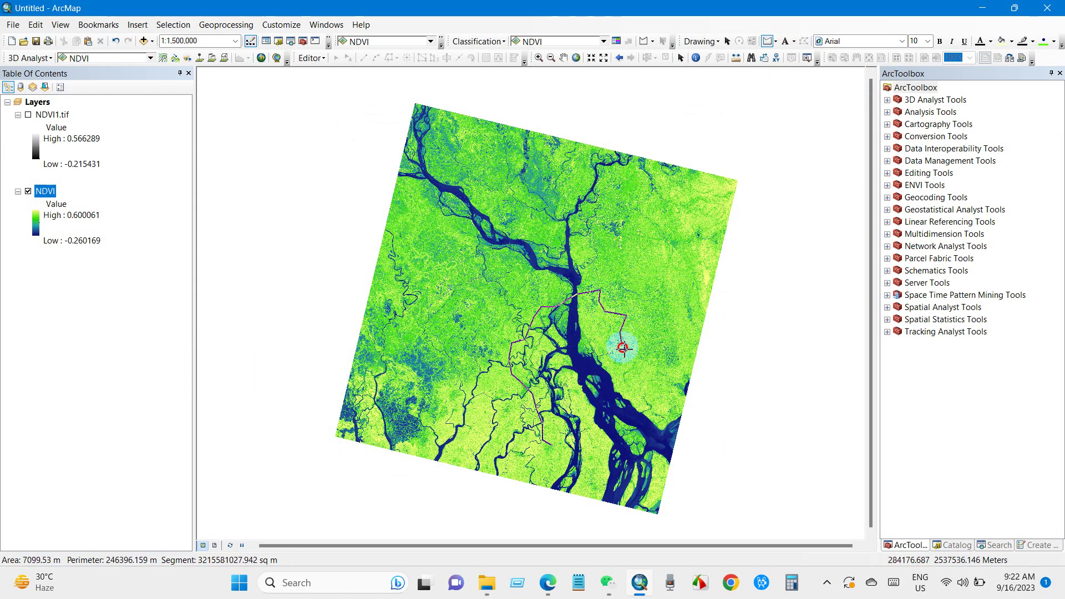
click(653, 383)
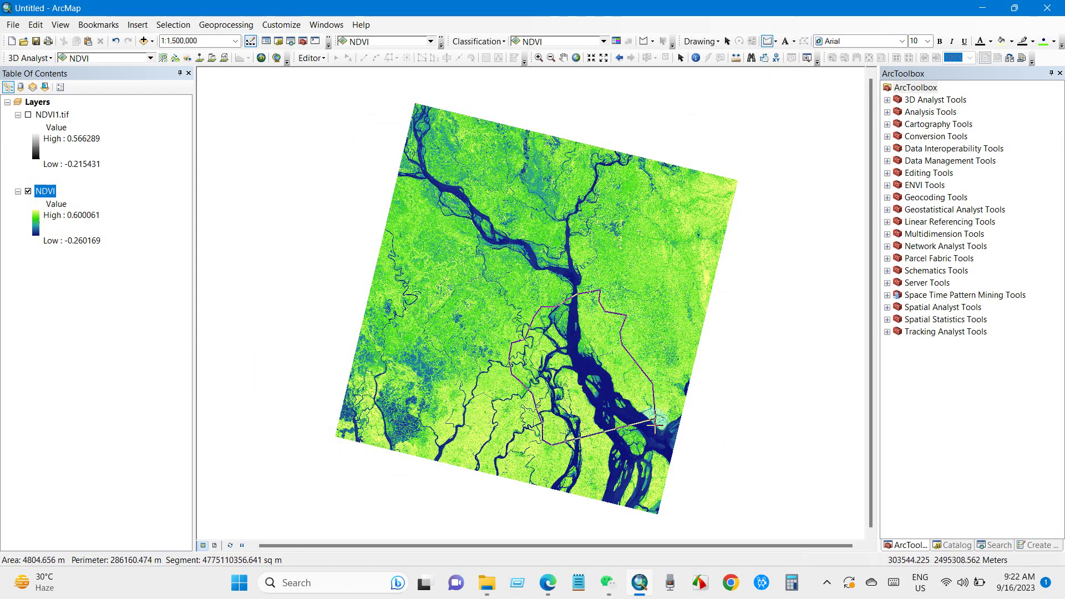
click(657, 478)
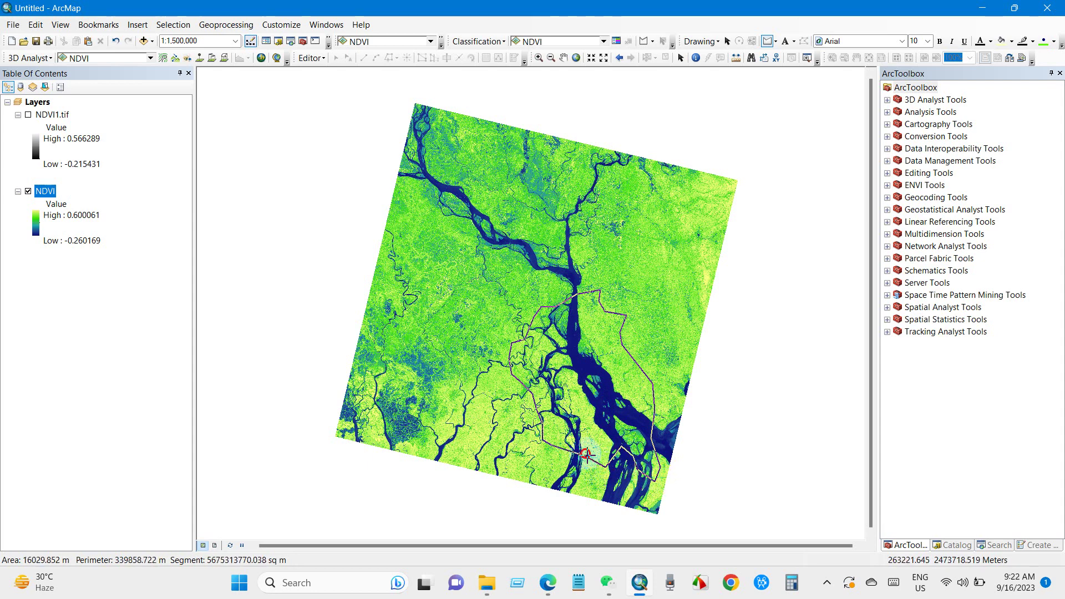
double_click(562, 429)
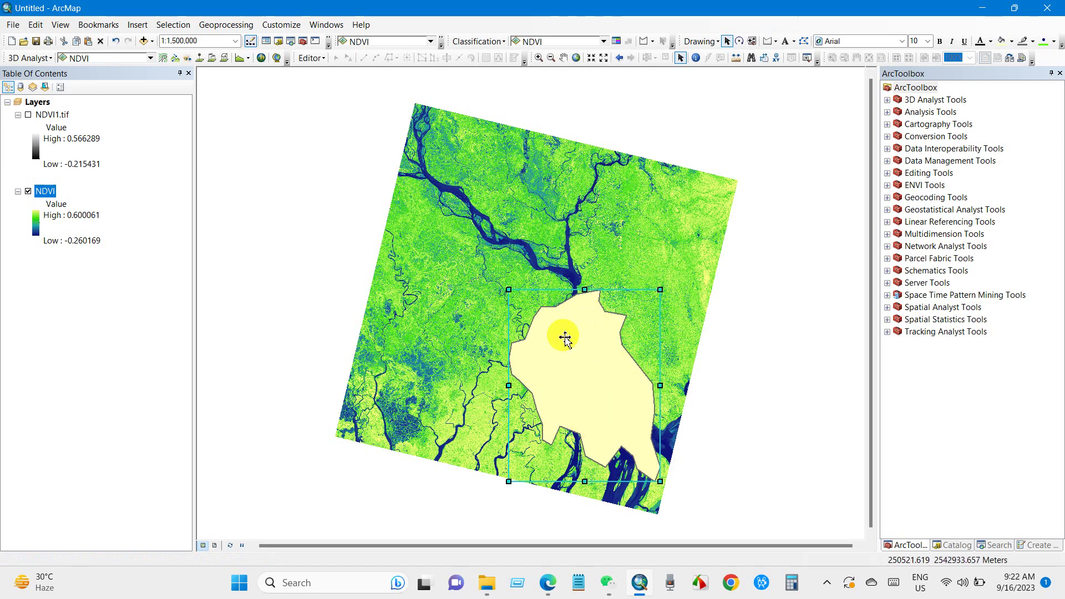
Export NDVI clipped to the polygon graphic as NDVI2.tif and add it as a layer.
right_click(44, 196)
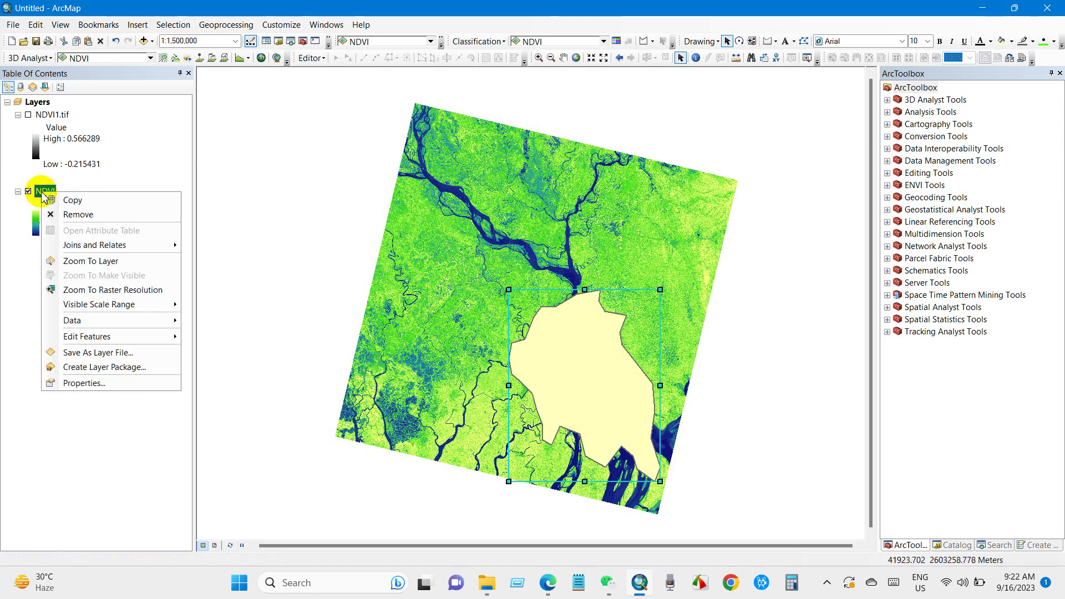
mouse_move(44, 320)
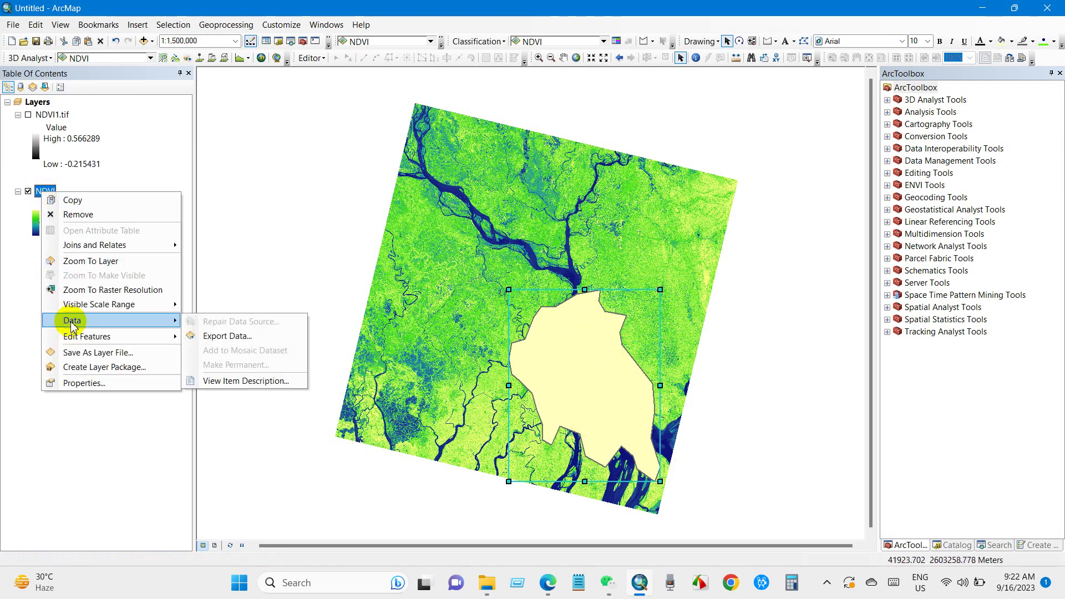
click(224, 342)
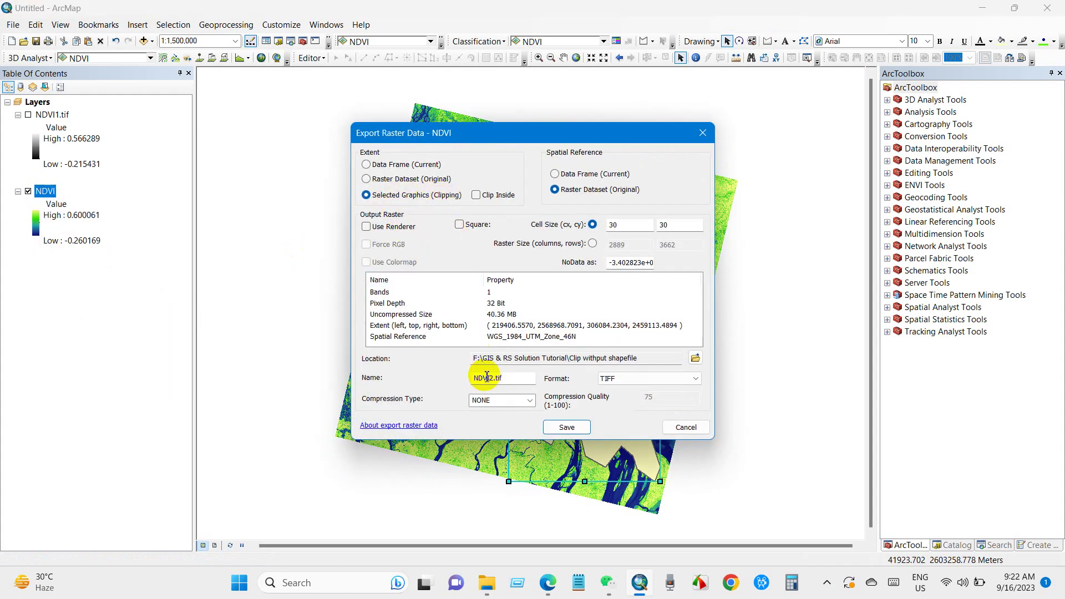
click(558, 428)
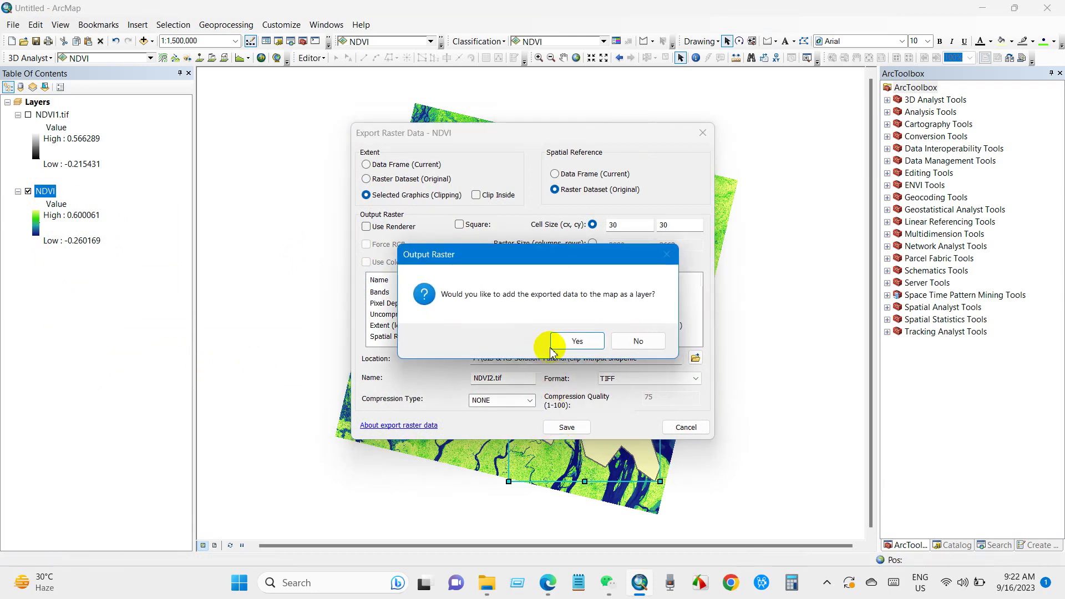
click(563, 343)
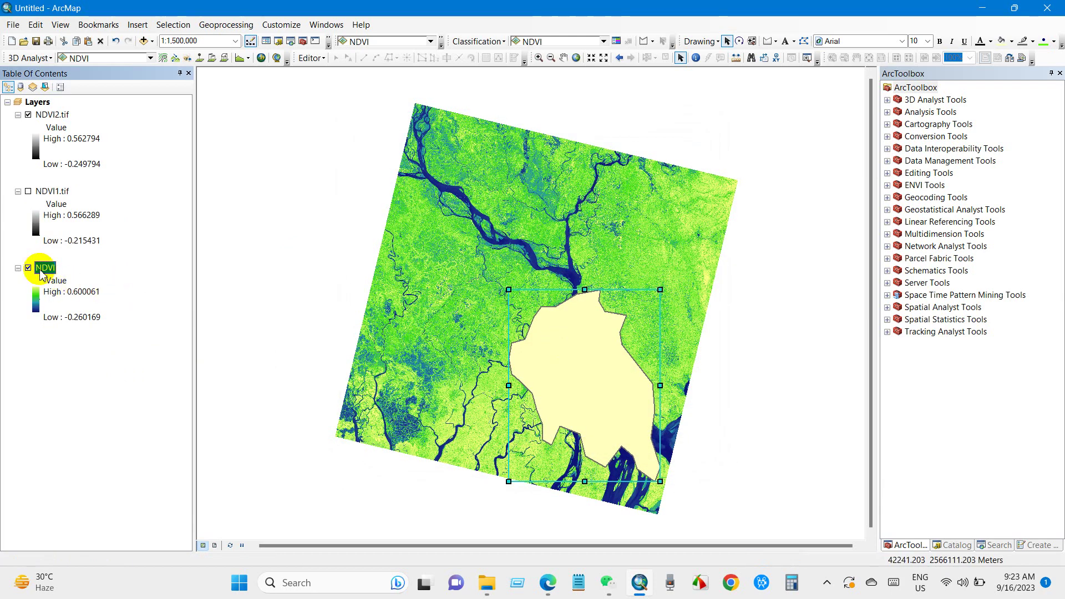
Give the polygon graphic a No Color fill and a blue outline, then deselect it.
right_click(523, 350)
click(541, 343)
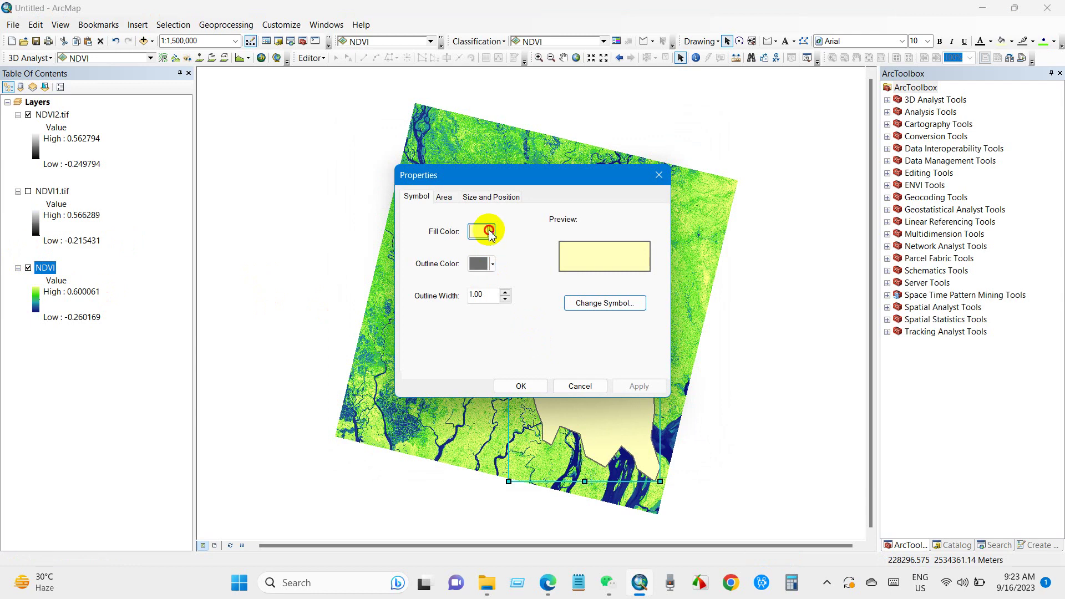
click(486, 231)
click(495, 252)
click(492, 266)
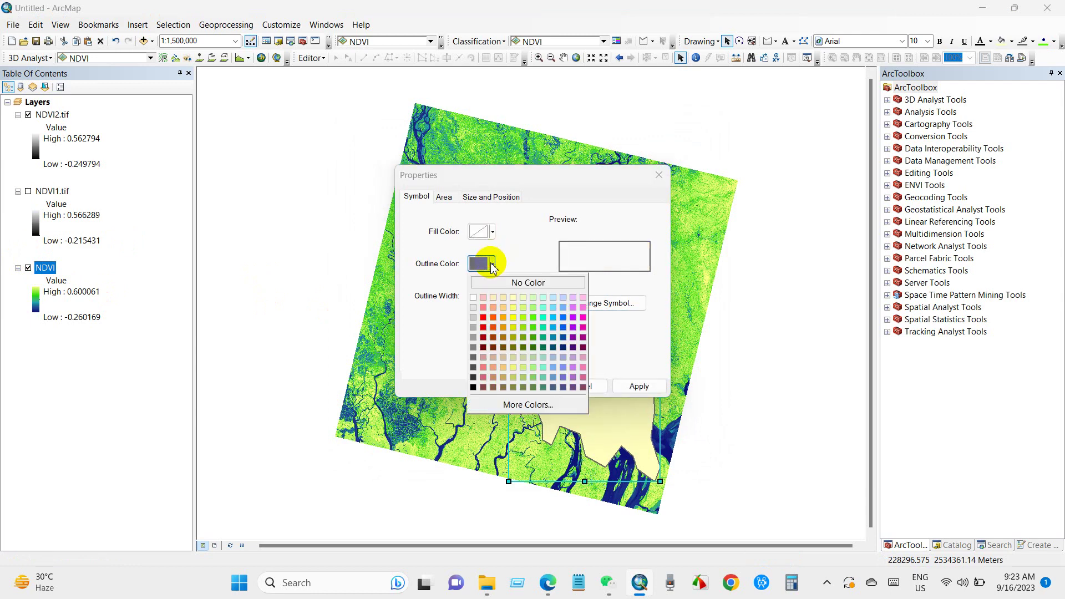
click(563, 330)
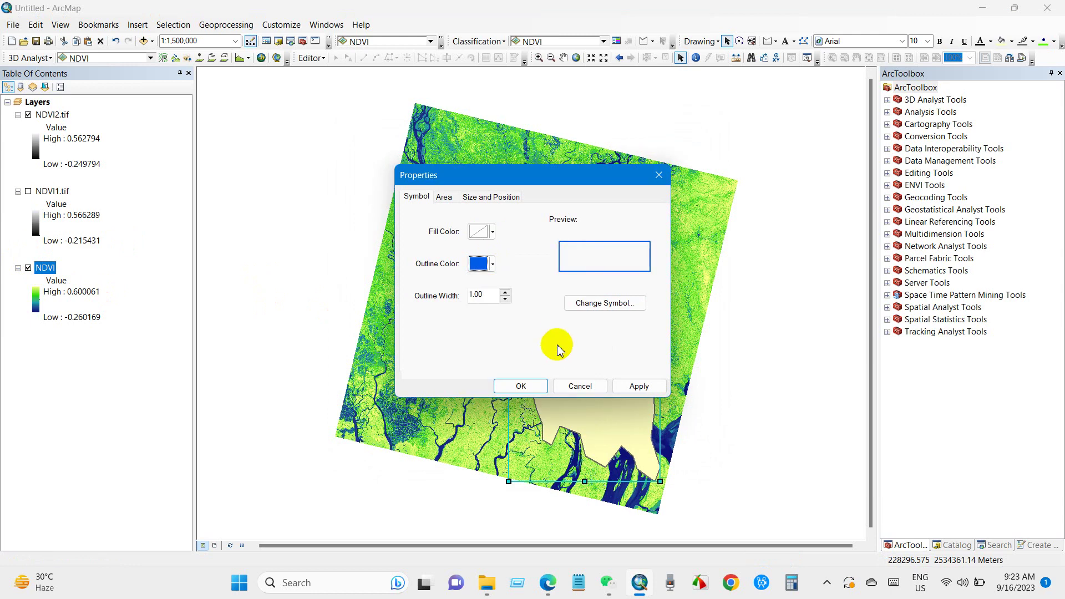
click(519, 384)
click(335, 324)
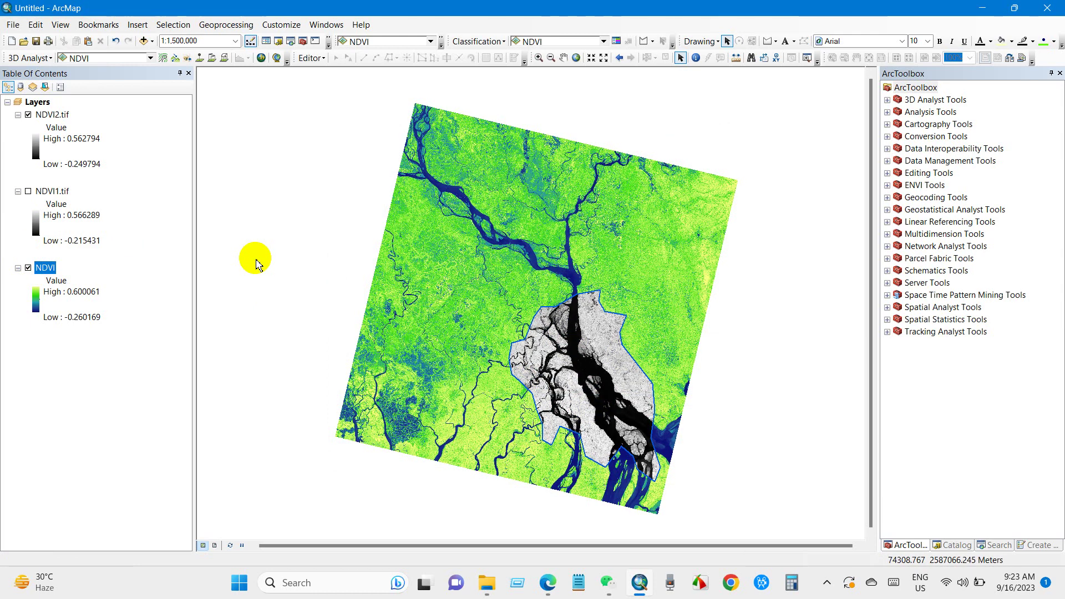
click(28, 267)
click(563, 58)
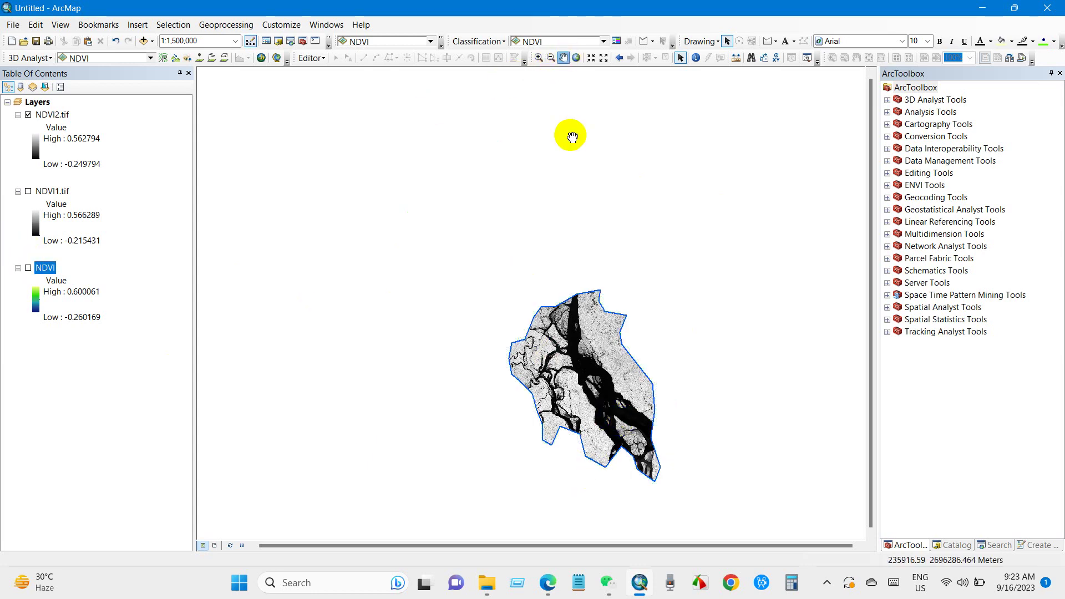
drag(599, 377, 528, 285)
scroll(491, 264, down, 3)
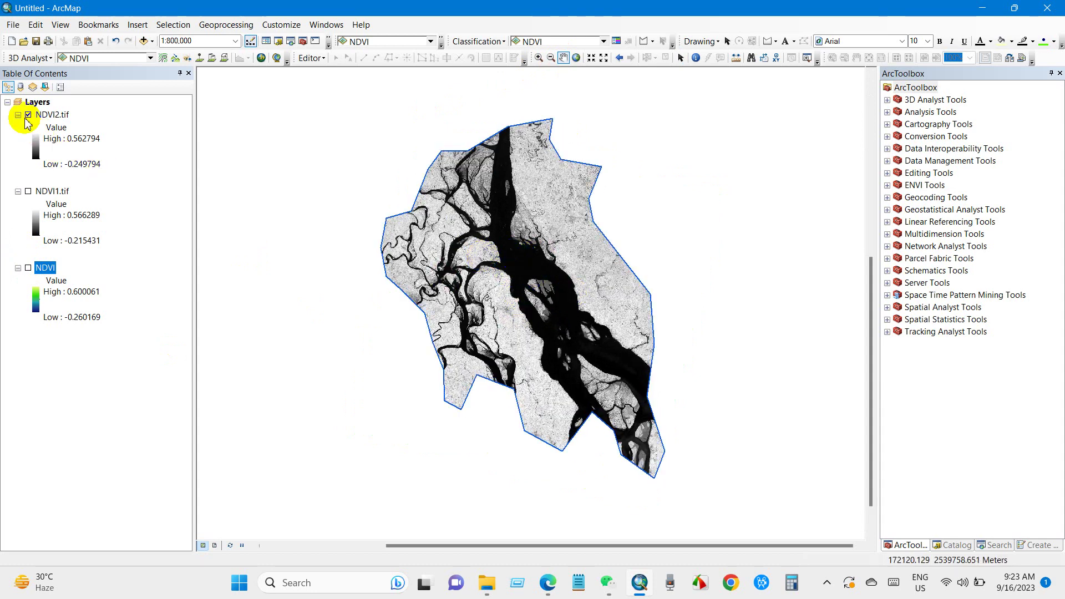
click(51, 116)
click(28, 115)
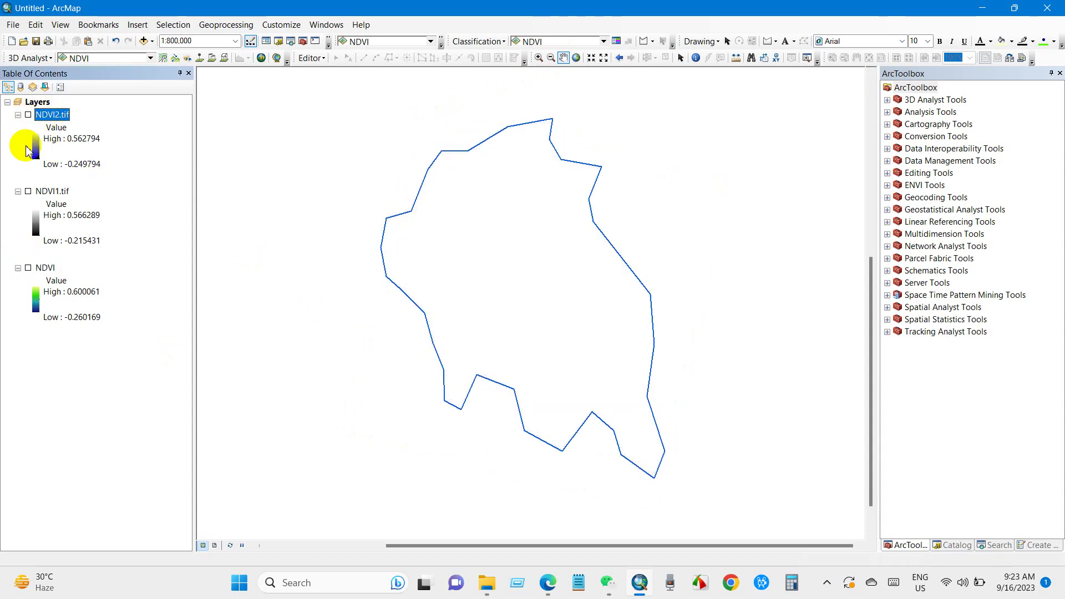
click(28, 191)
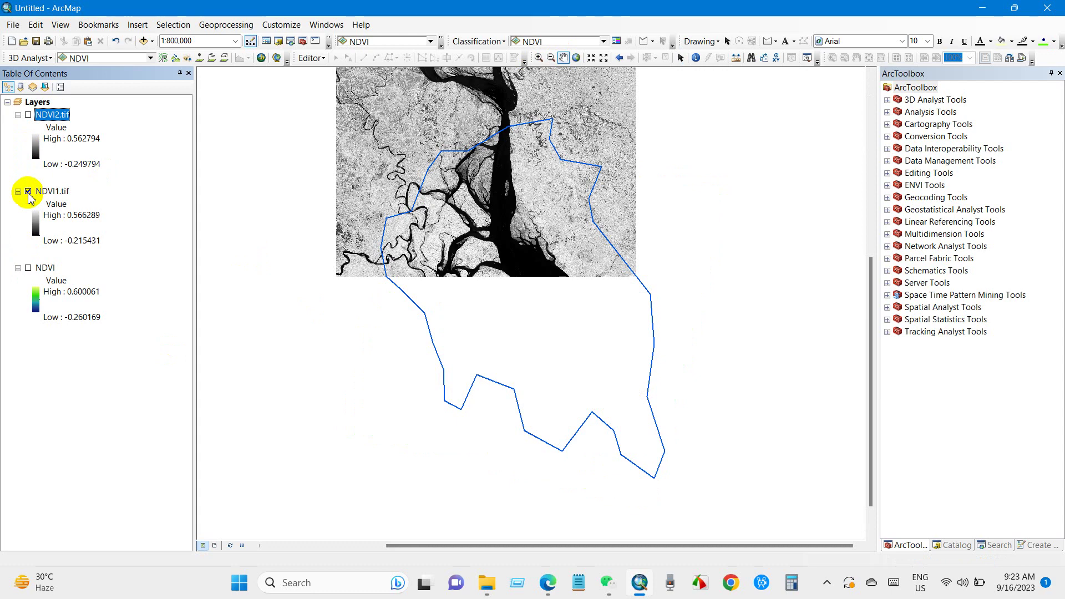
click(29, 115)
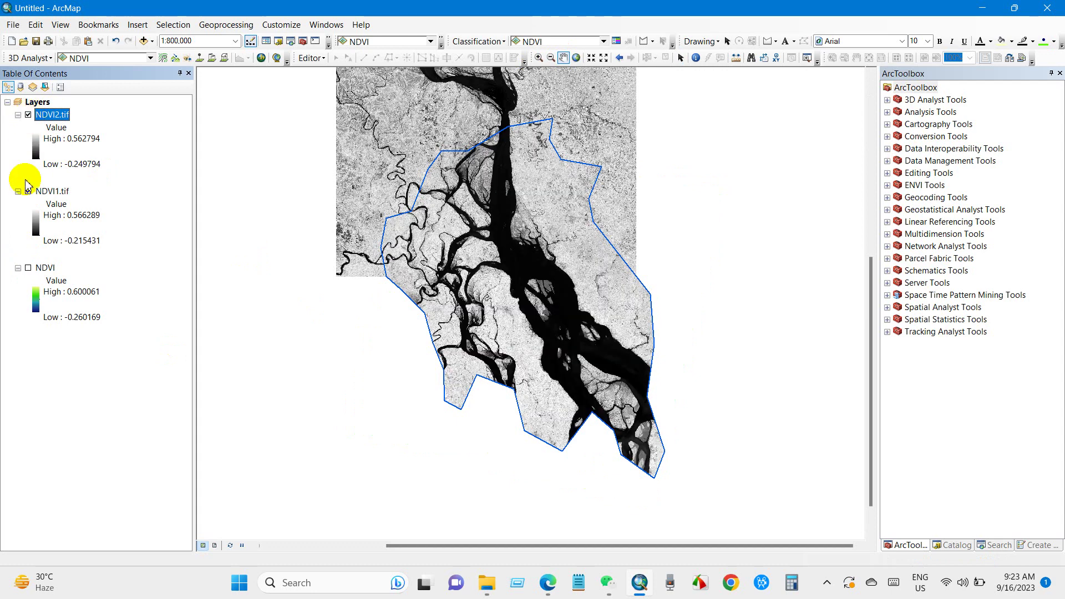
click(29, 268)
scroll(475, 352, up, 2)
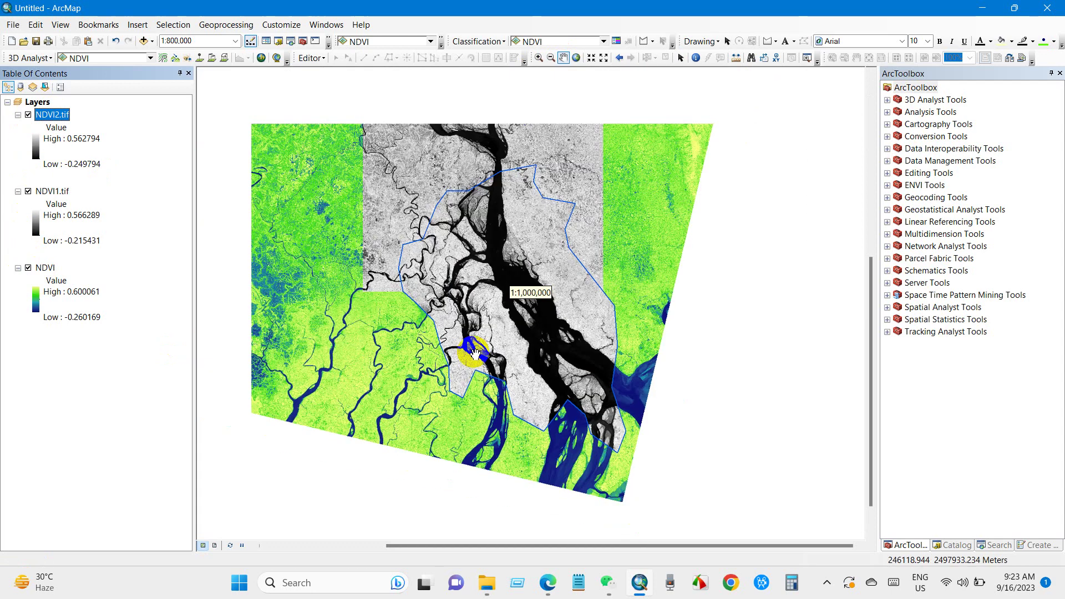
scroll(475, 353, down, 2)
drag(471, 357, 510, 363)
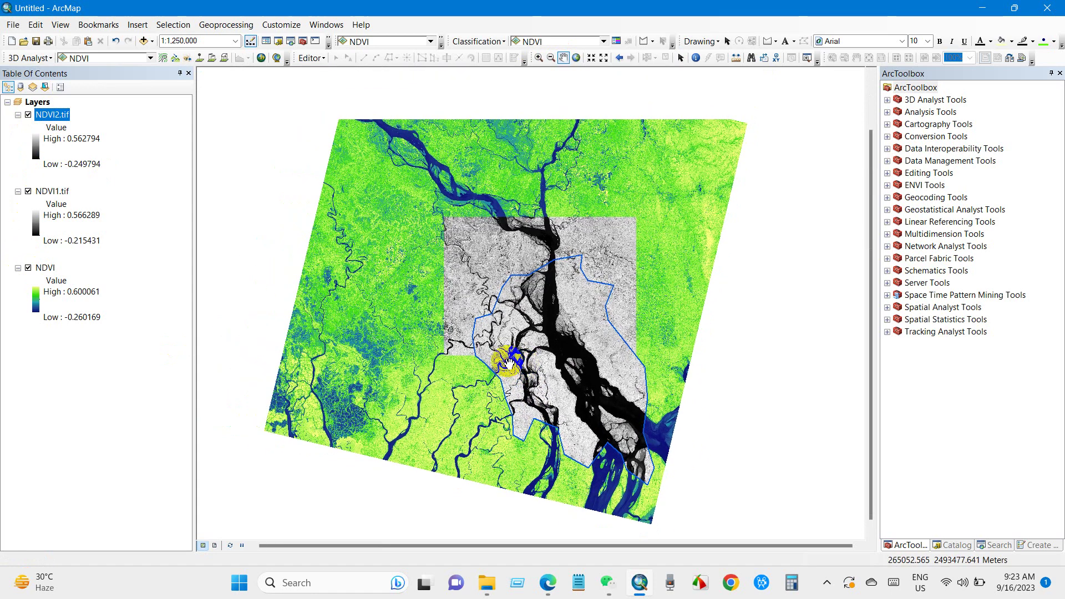
click(28, 191)
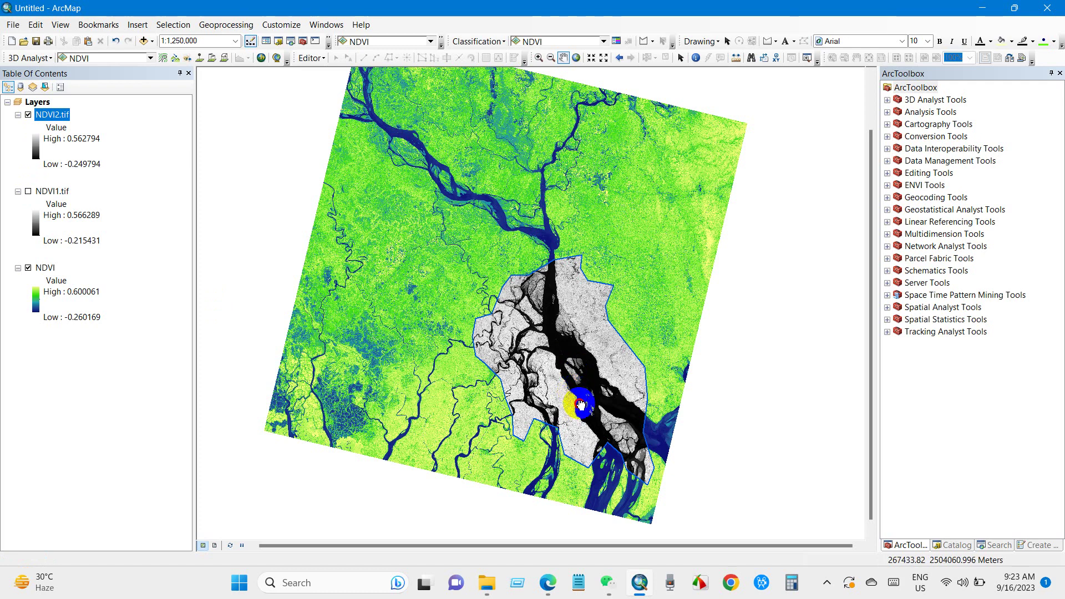